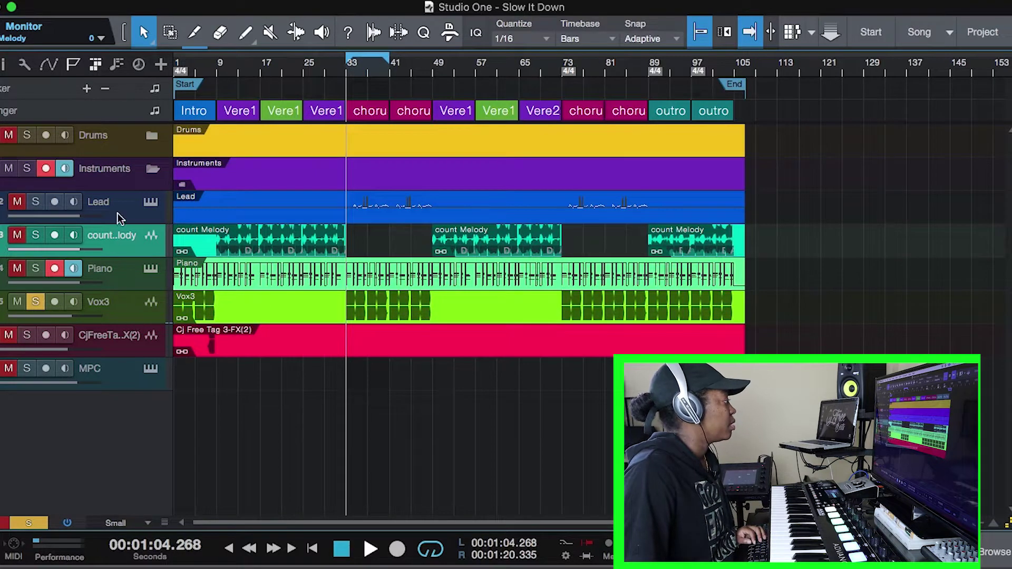
Locate the Vox3 clip's source sample in the Pool, audition it, and close the browser
click(132, 310)
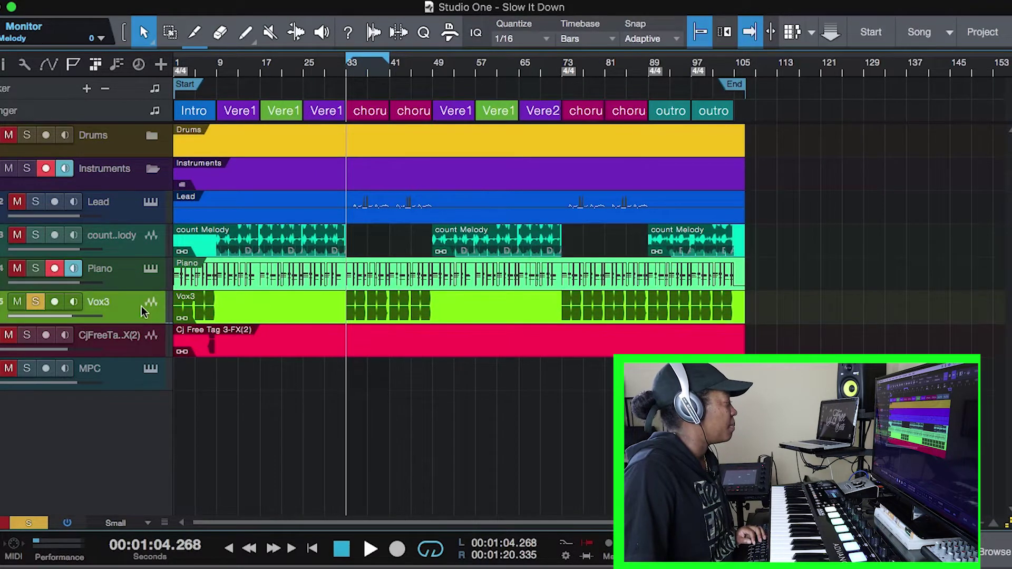
right_click(249, 313)
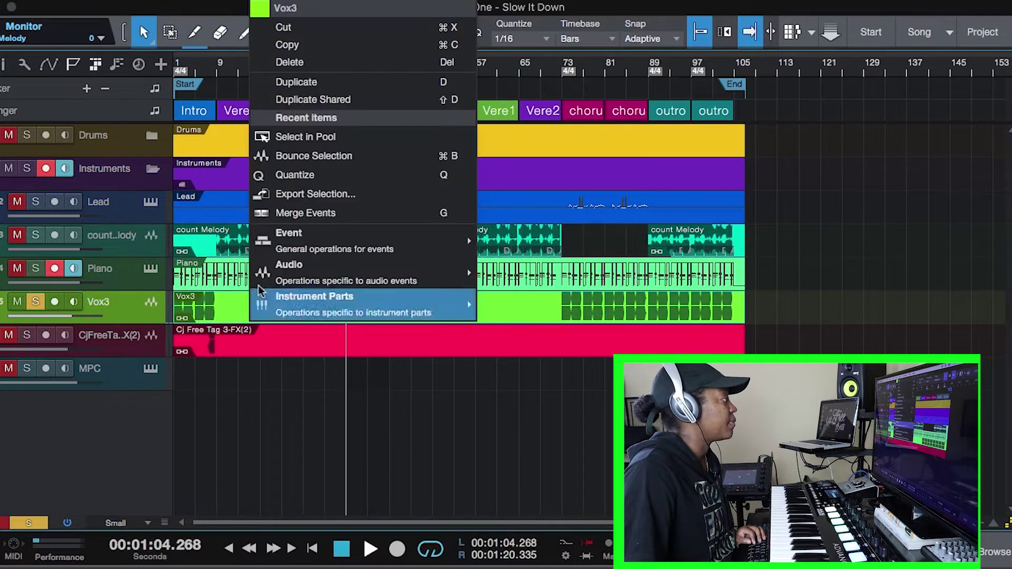
click(340, 140)
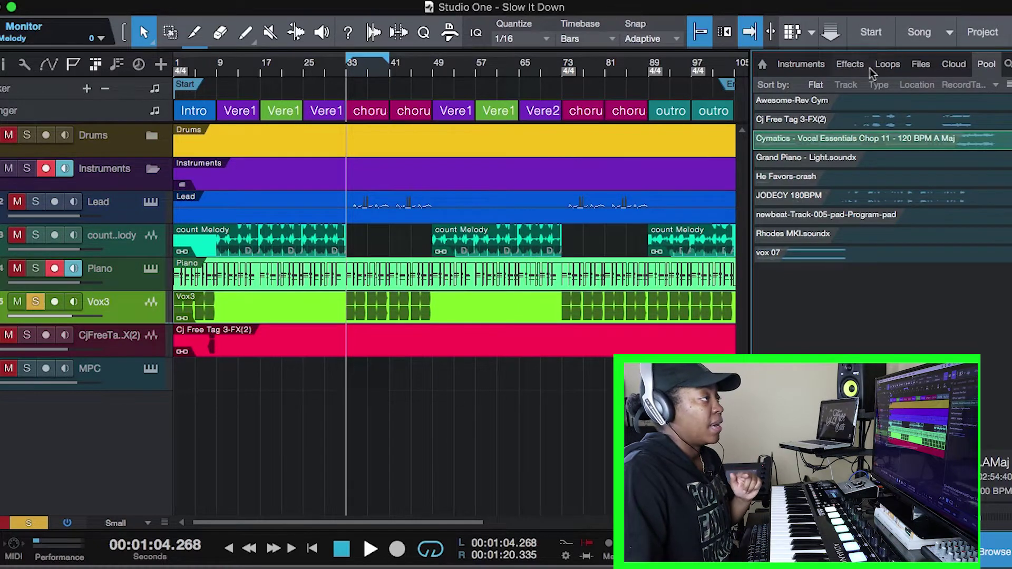
key(F5)
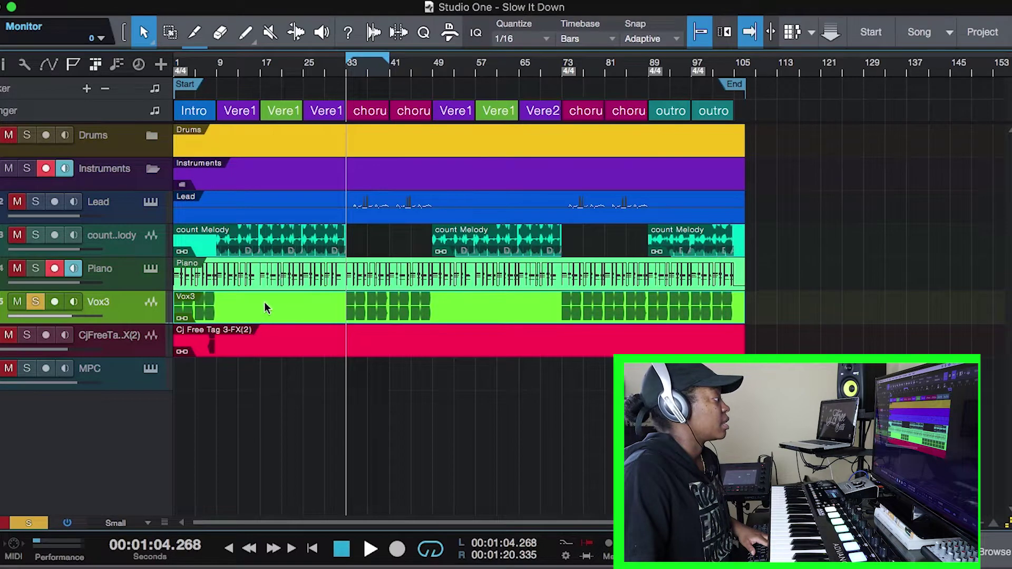
key(F5)
click(896, 140)
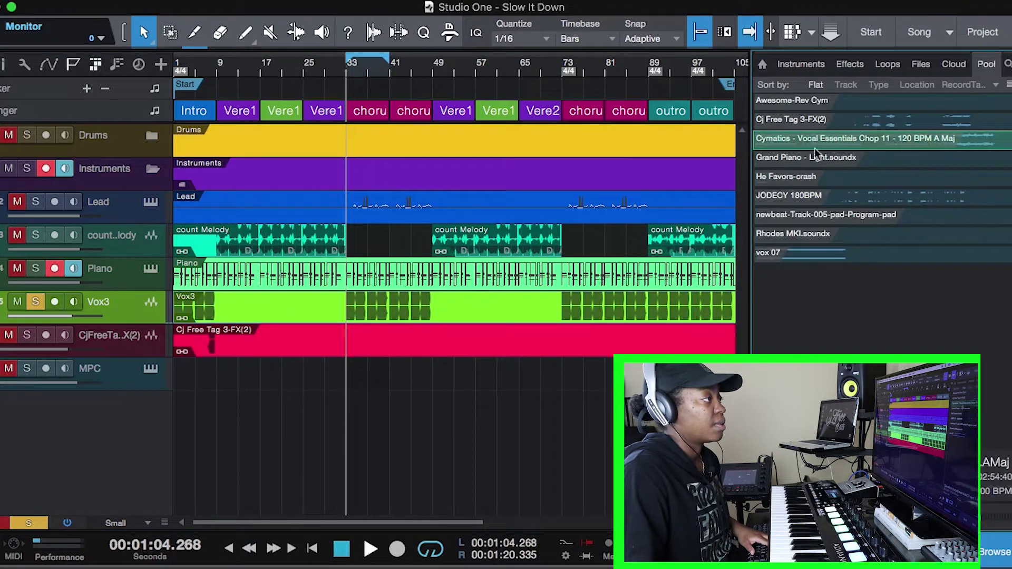
click(826, 139)
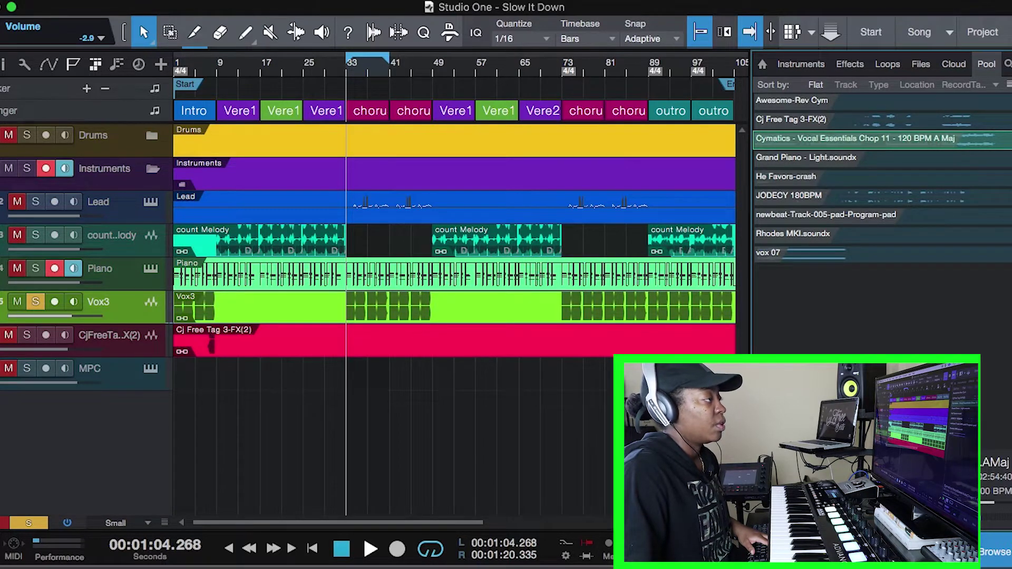
key(F5)
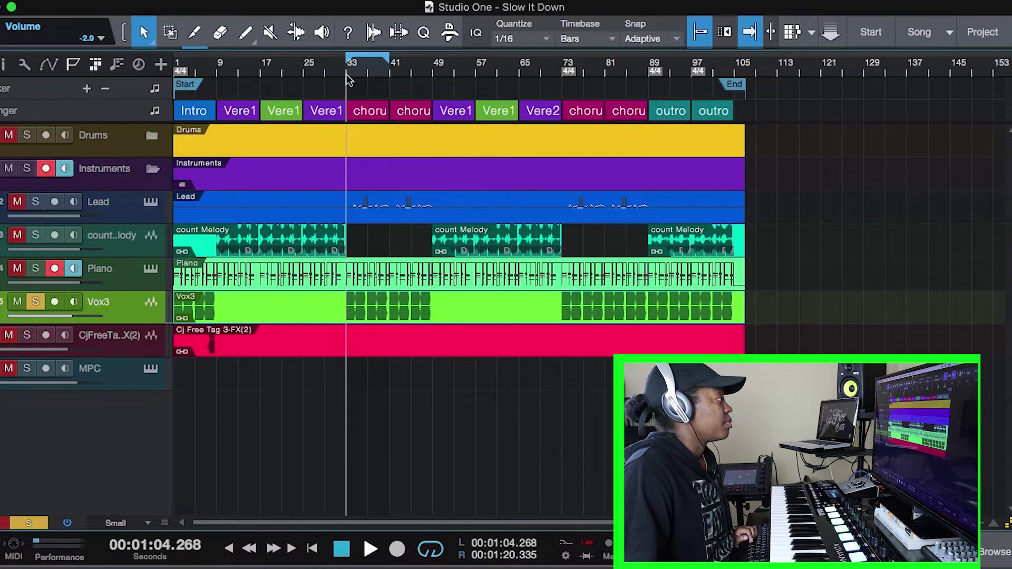
Play the soloed Vox3 track from bar 33 and view its OneKnob Filter, OneKnob Brighter and Beat Delay inserts
key(space)
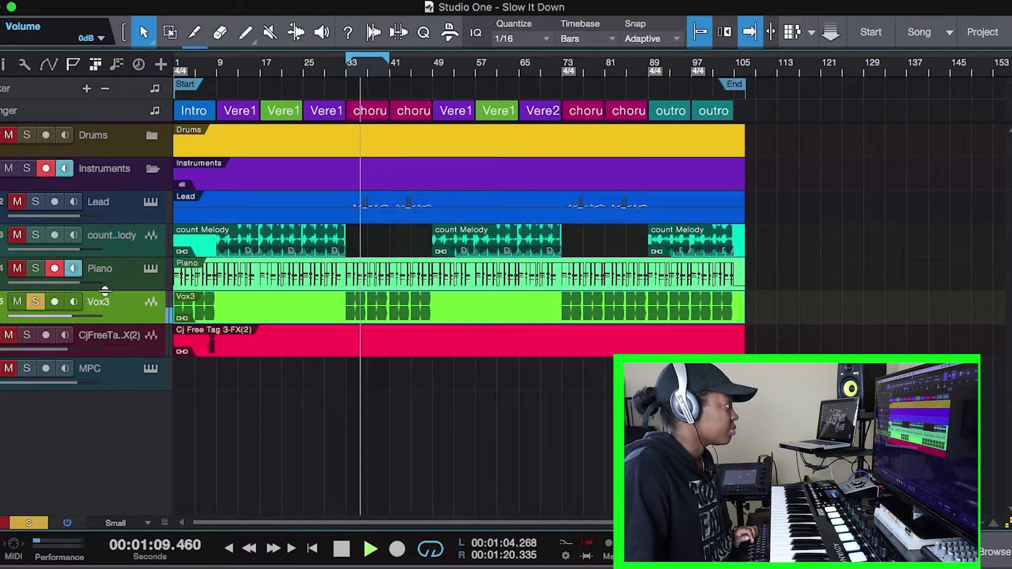
key(space)
key(F4)
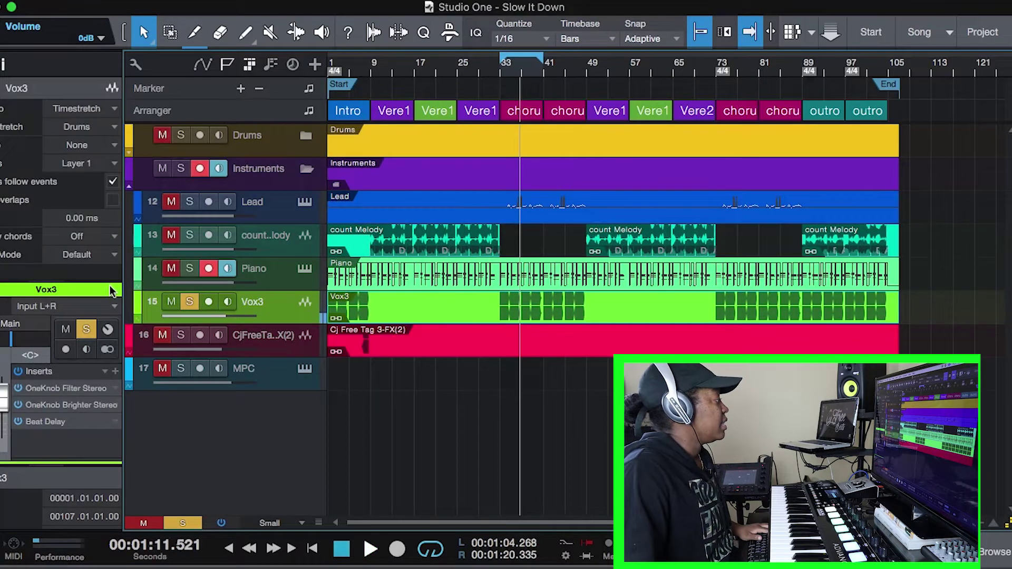
click(75, 390)
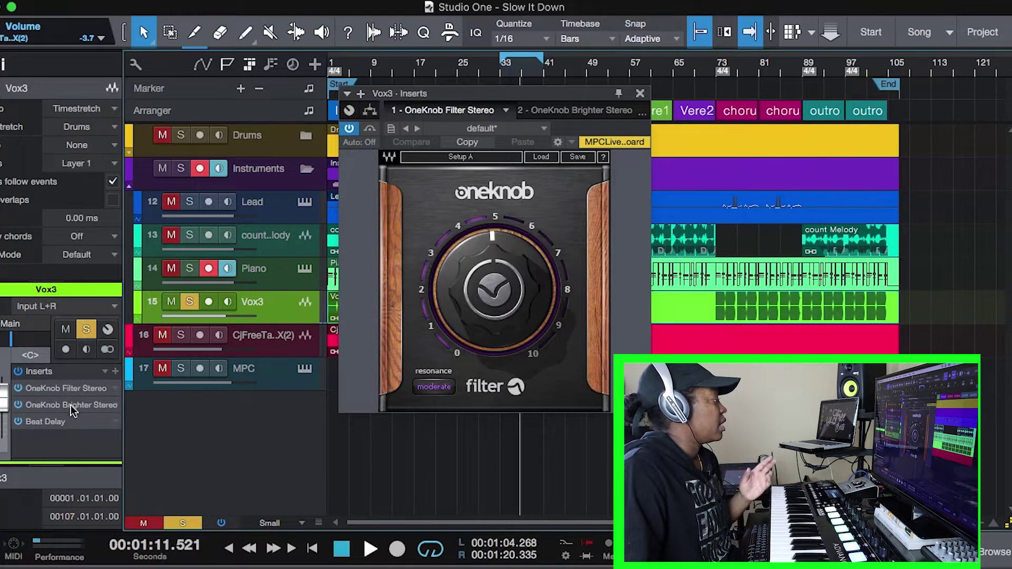
click(71, 405)
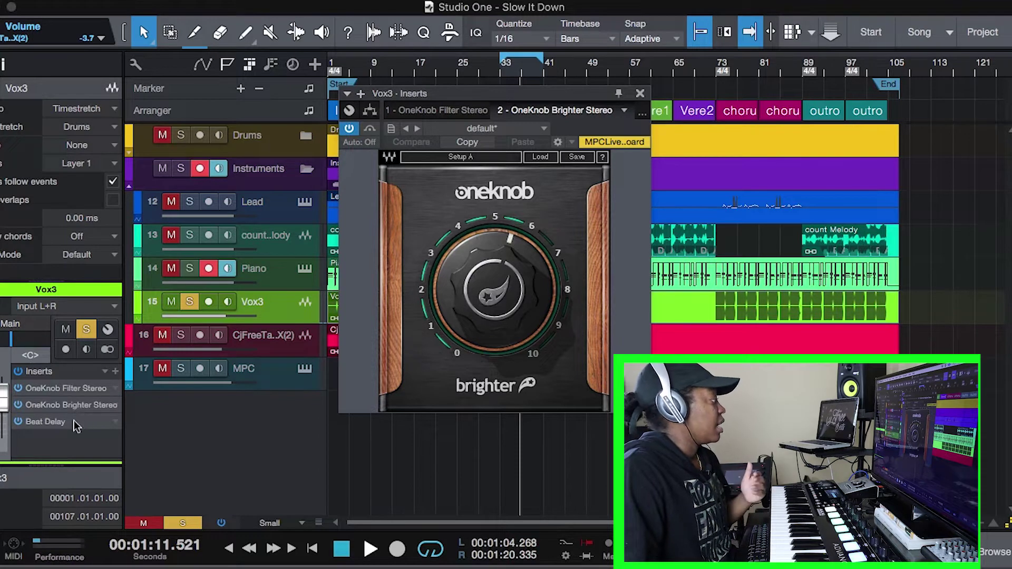
click(71, 422)
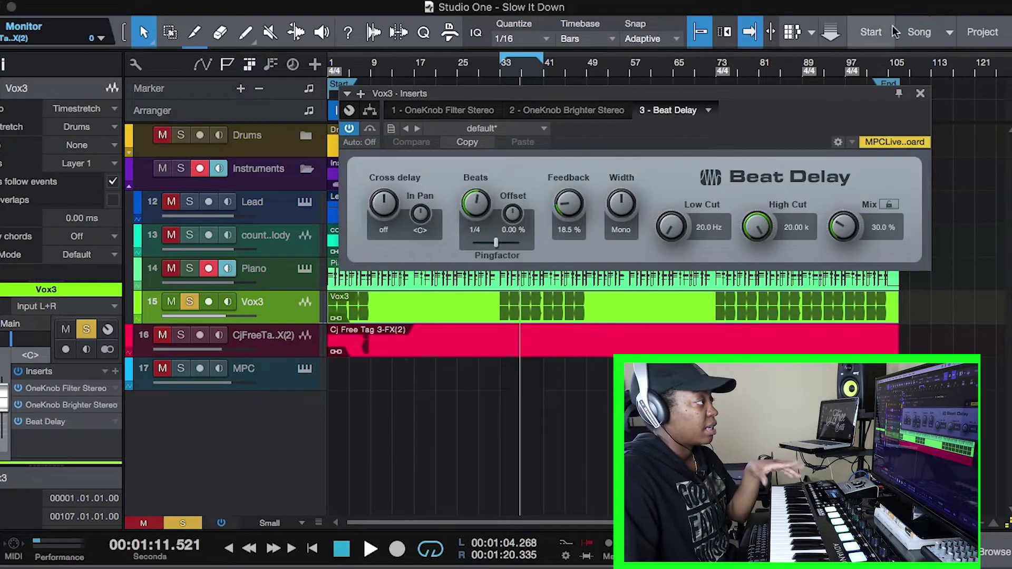
click(920, 94)
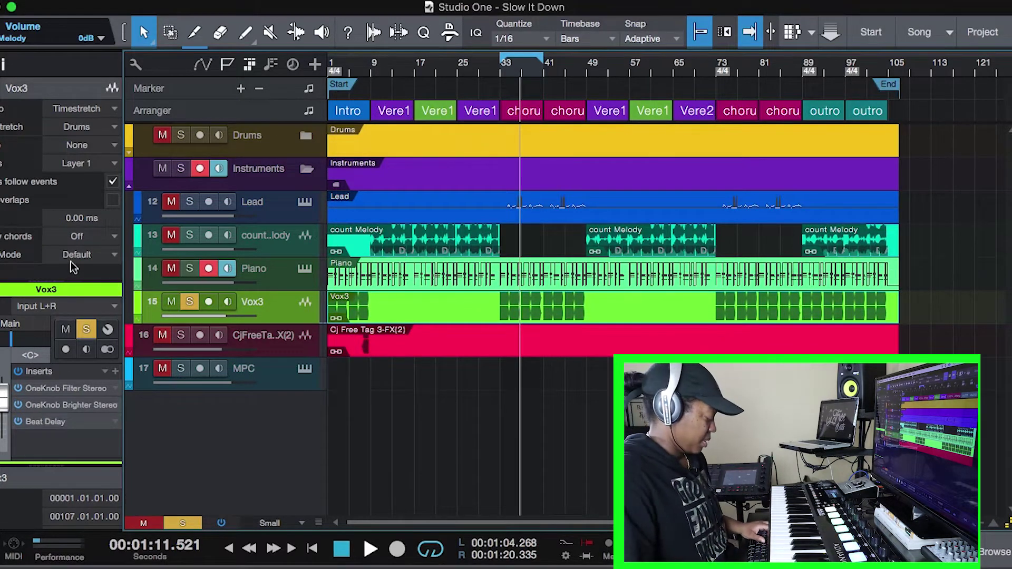
key(F4)
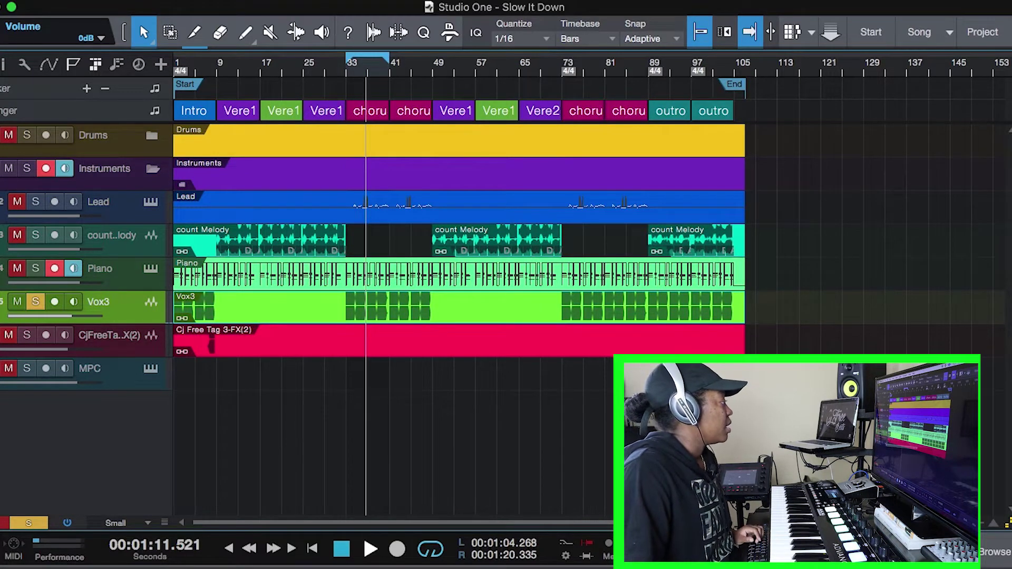
Switch the solo from the Vox3 track to the Piano track and play part of the first chorus
click(36, 301)
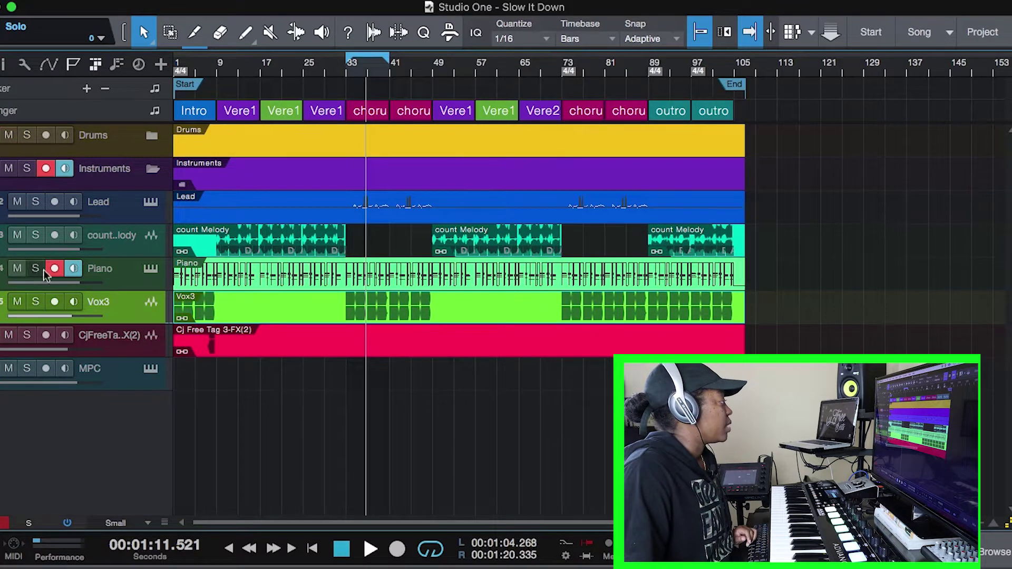
click(35, 268)
key(space)
key(space)
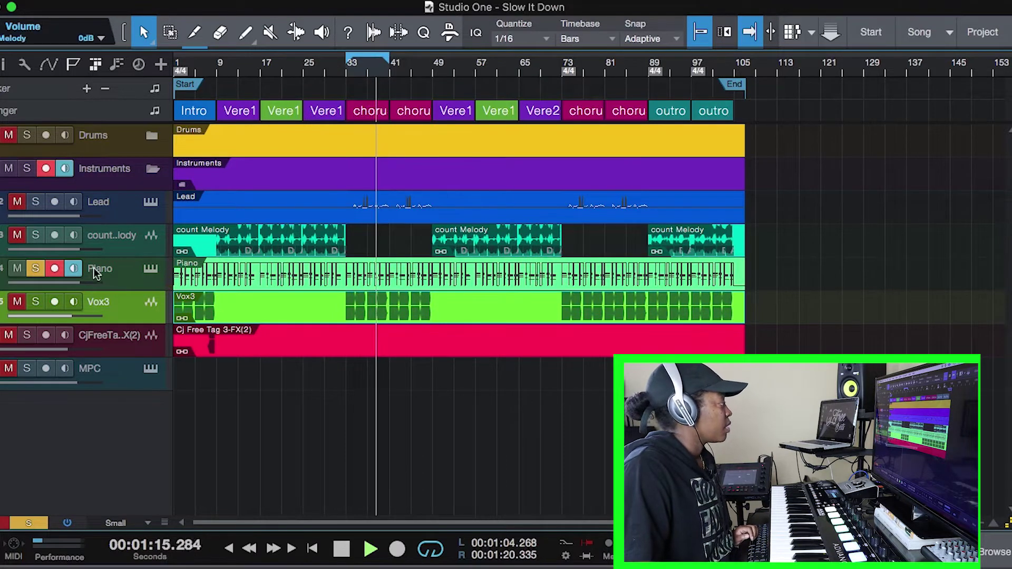
key(space)
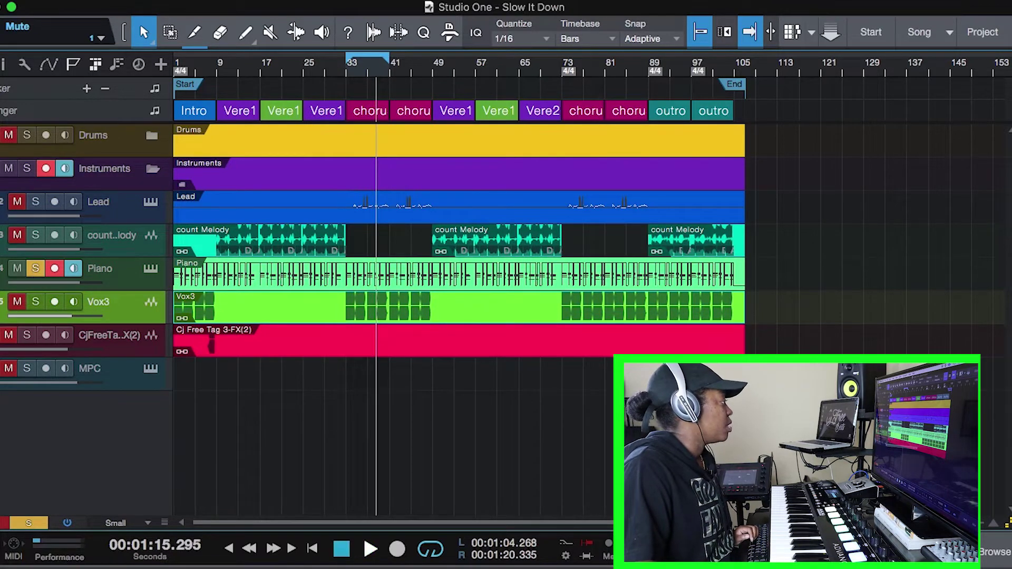
Examine the Piano track's Lovely EP multi-instrument by viewing its Presence and Presence 7 layers, and close the editors
click(146, 268)
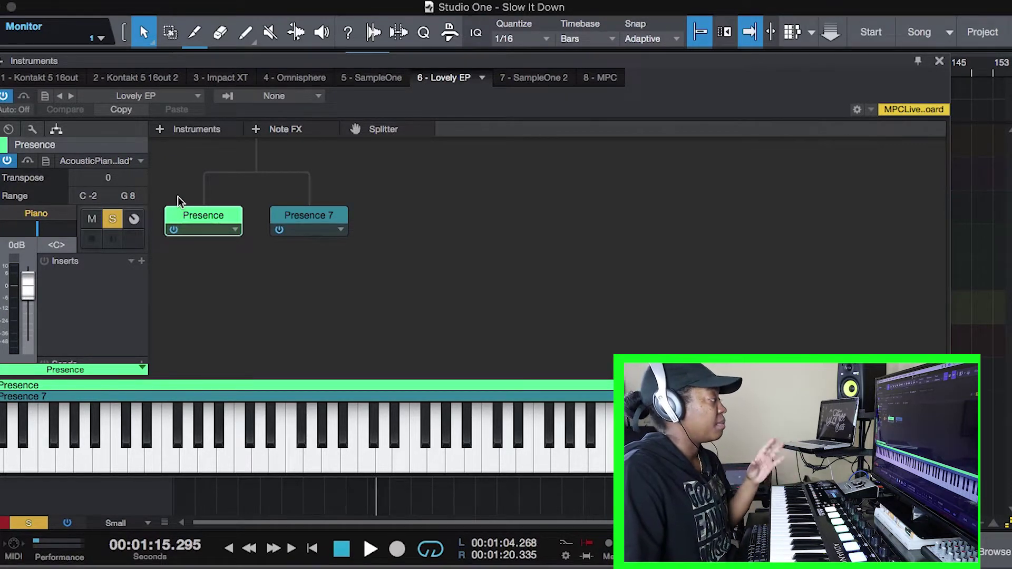
double_click(205, 218)
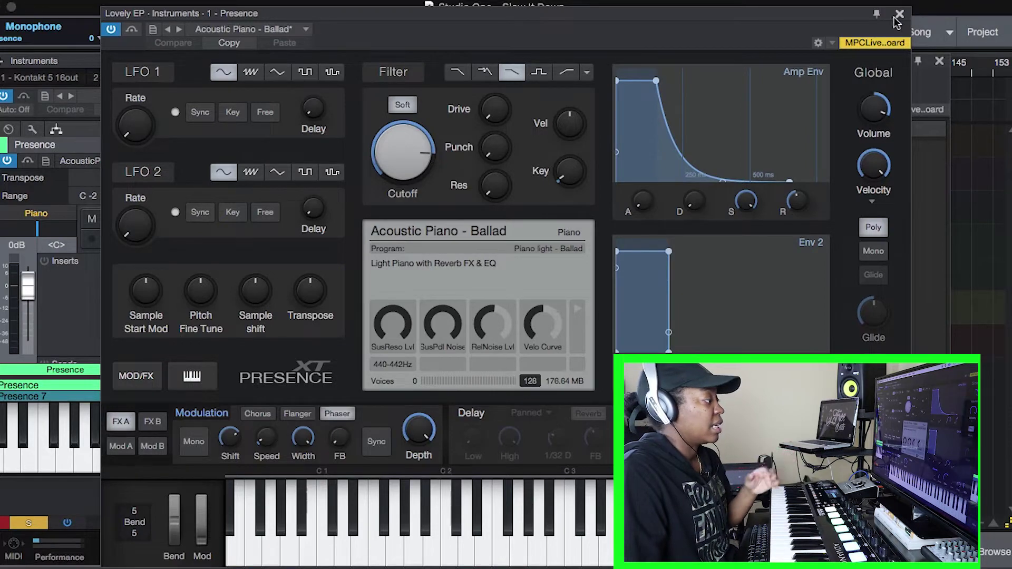
drag(776, 25, 984, 96)
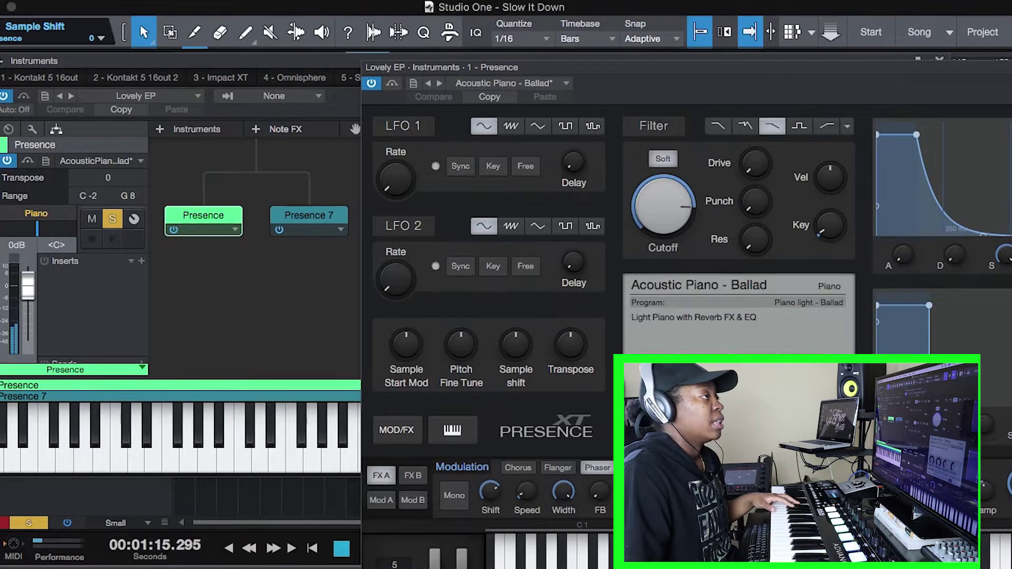
drag(936, 95, 843, 71)
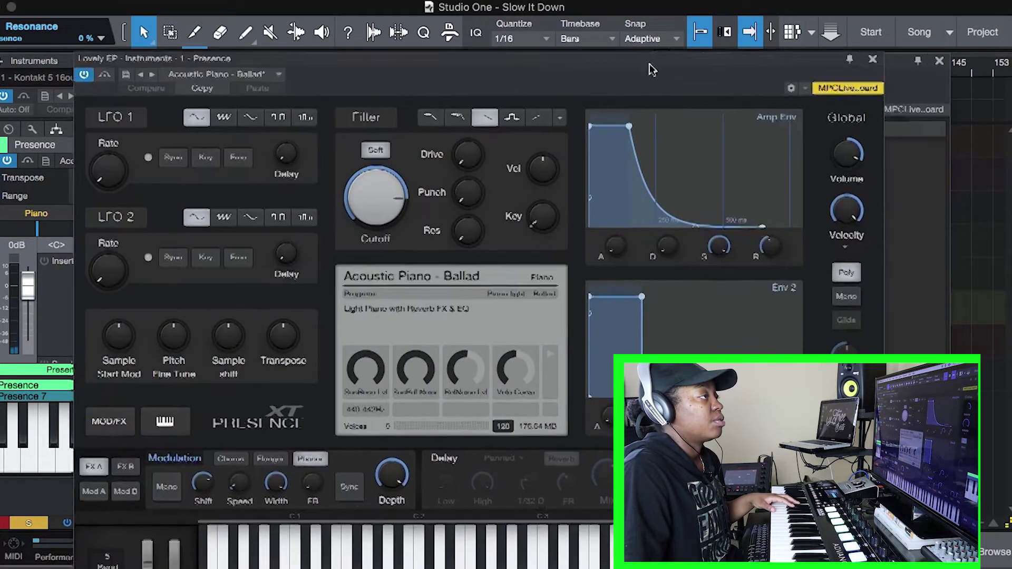
click(870, 61)
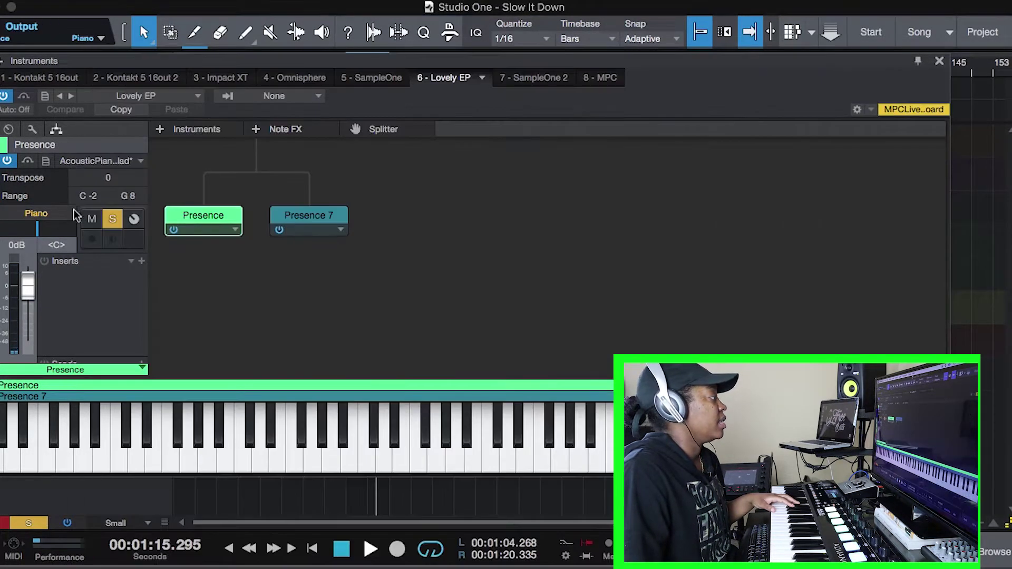
double_click(316, 219)
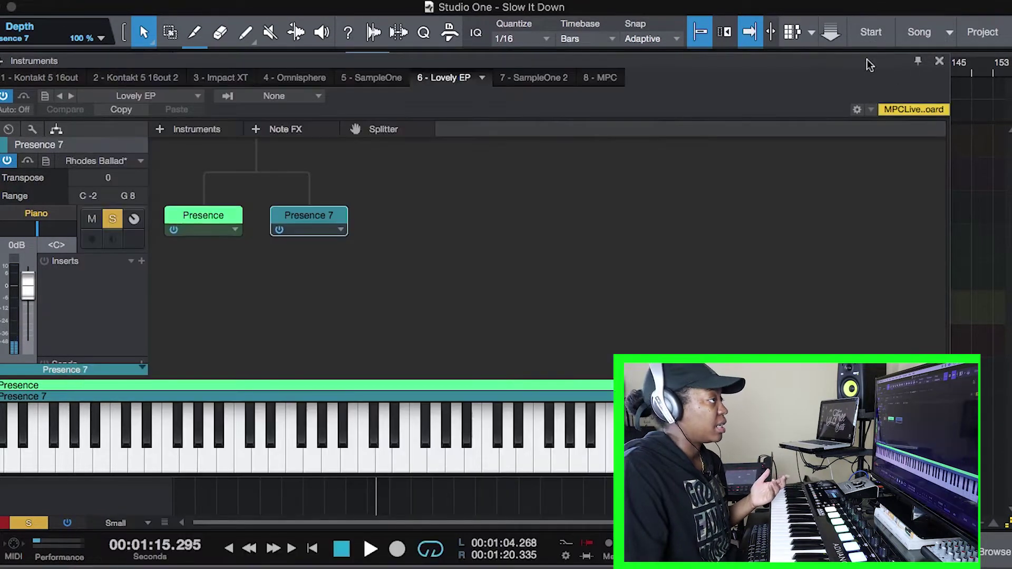
click(869, 59)
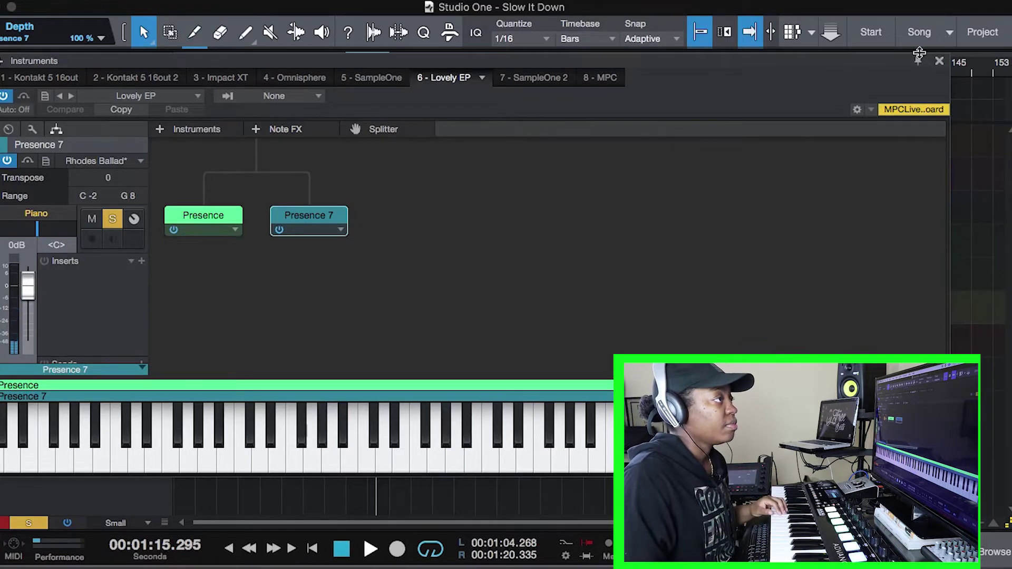
click(940, 63)
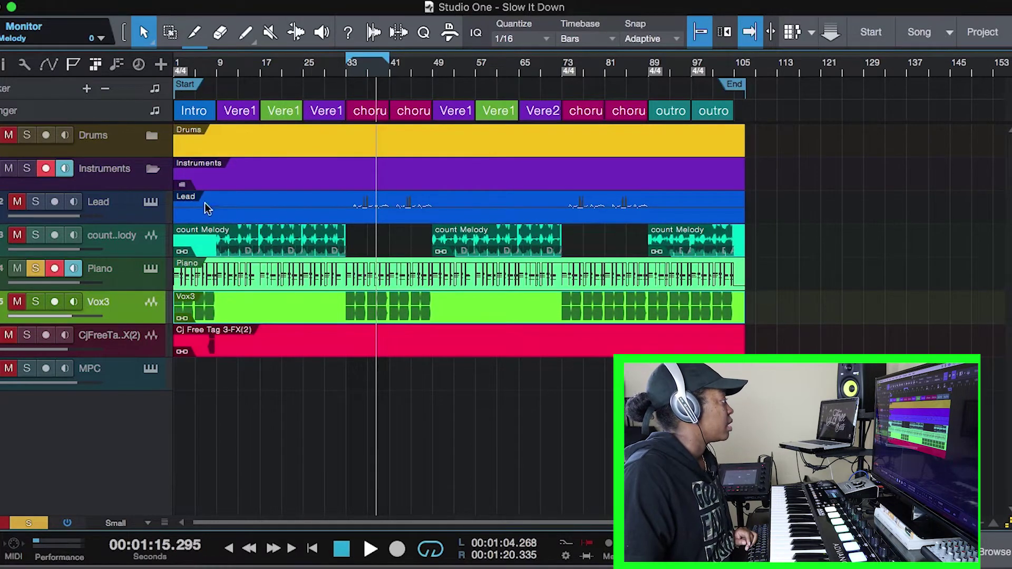
Solo Vox3 together with Piano and play both tracks from bar 33
click(18, 302)
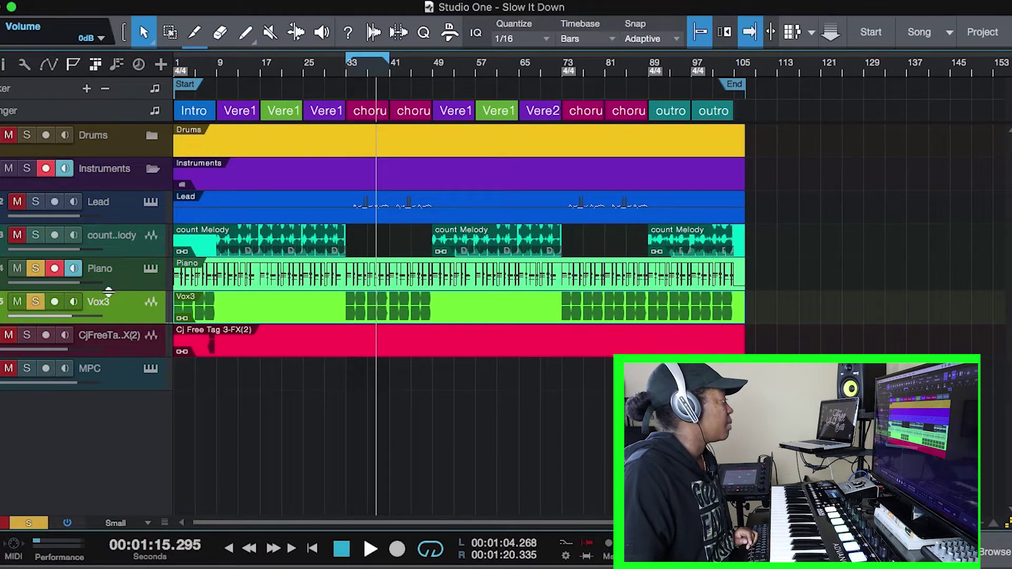
click(343, 73)
click(344, 76)
key(space)
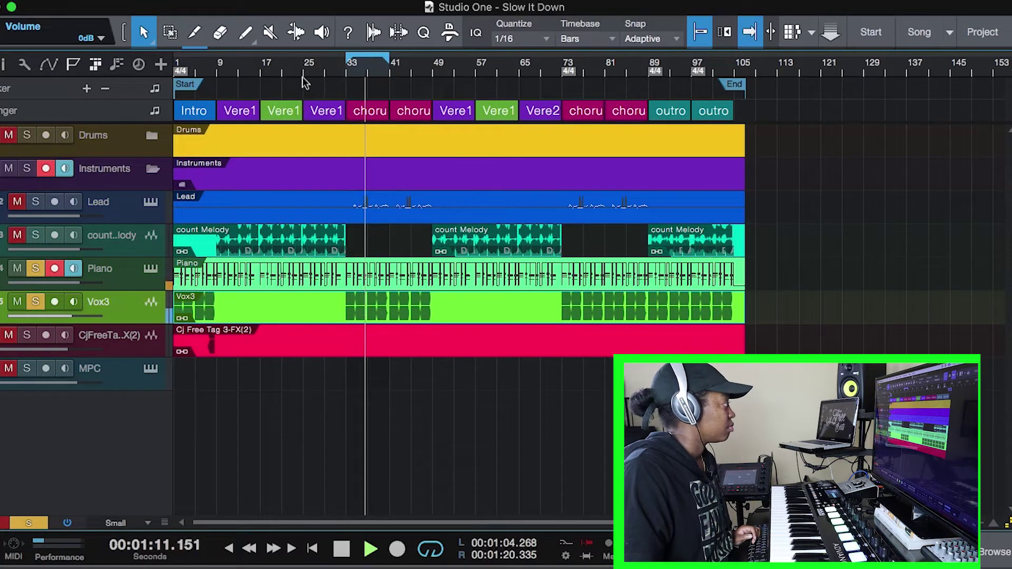
key(space)
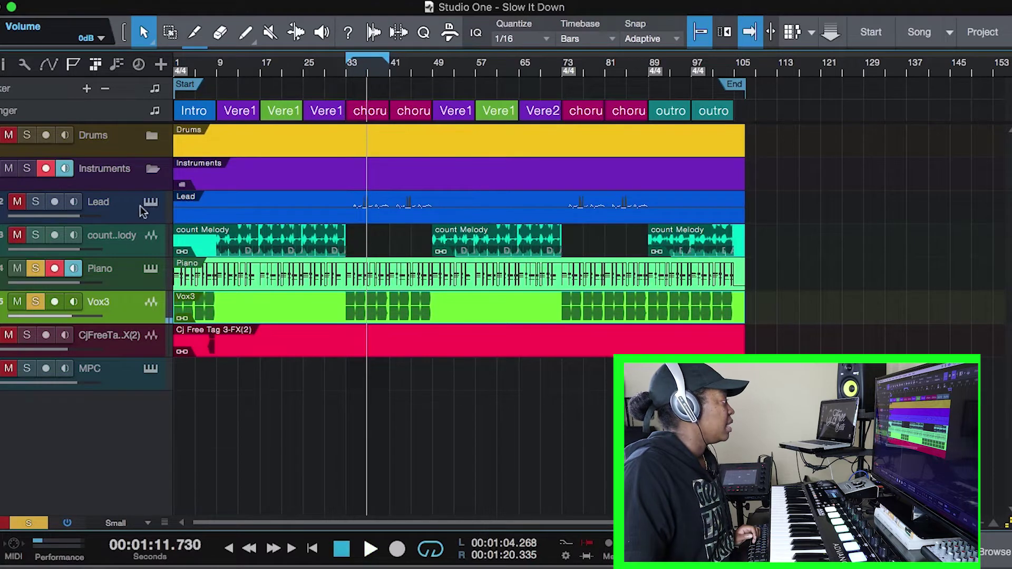
View the Lead track's Omnisphere patch in the instrument editor and close it
click(151, 209)
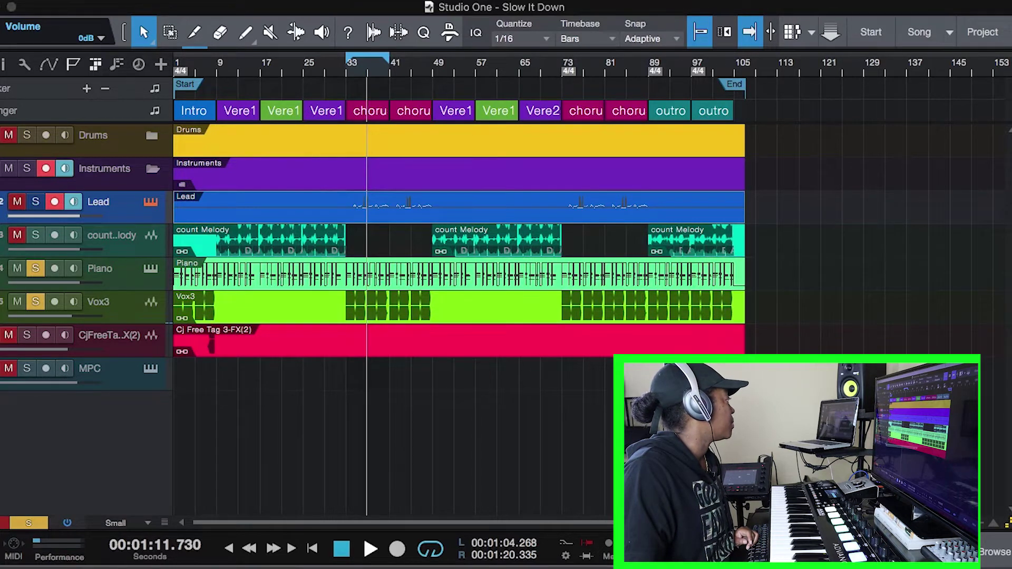
click(192, 84)
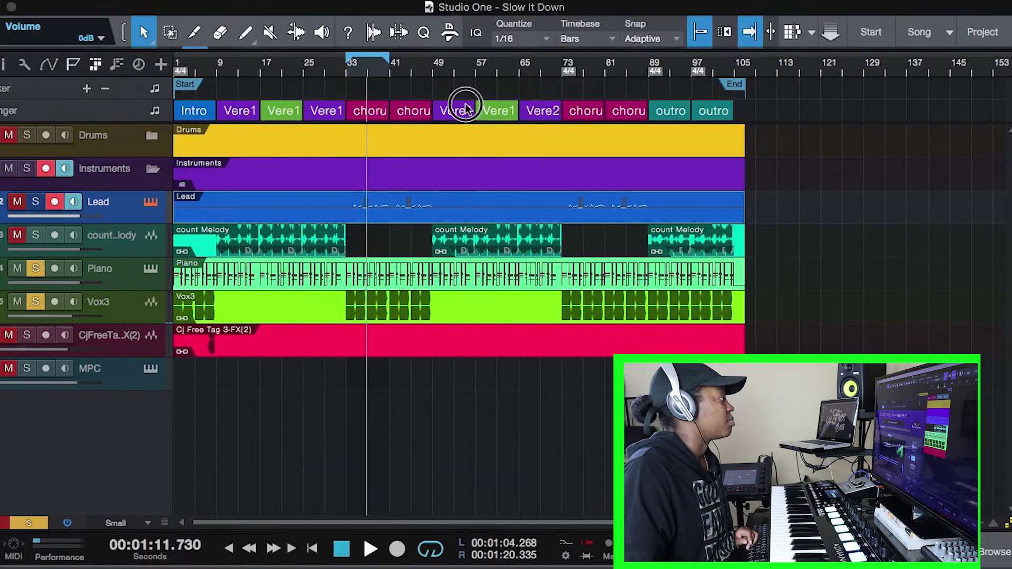
key(F11)
drag(920, 32, 551, 32)
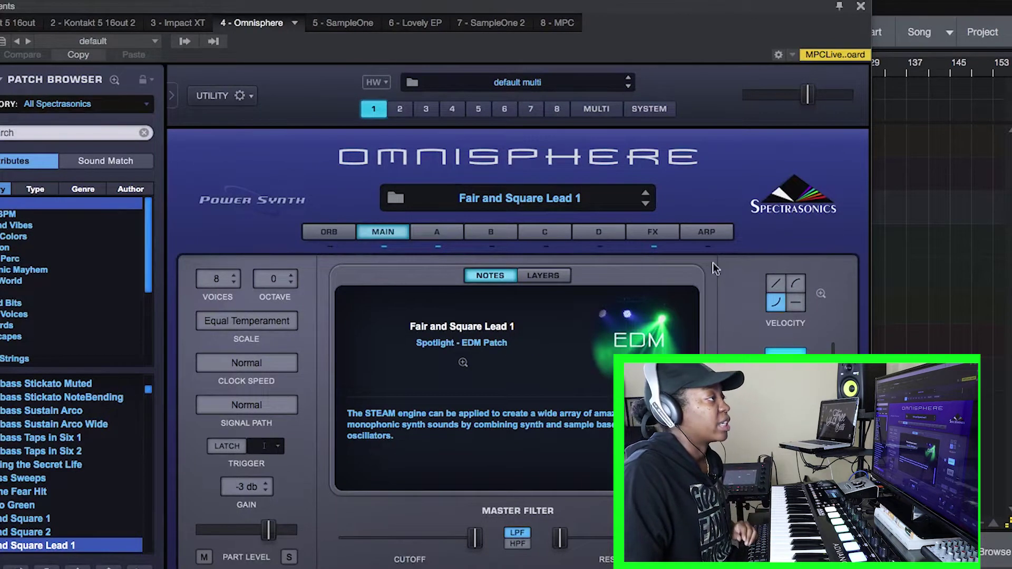
click(860, 7)
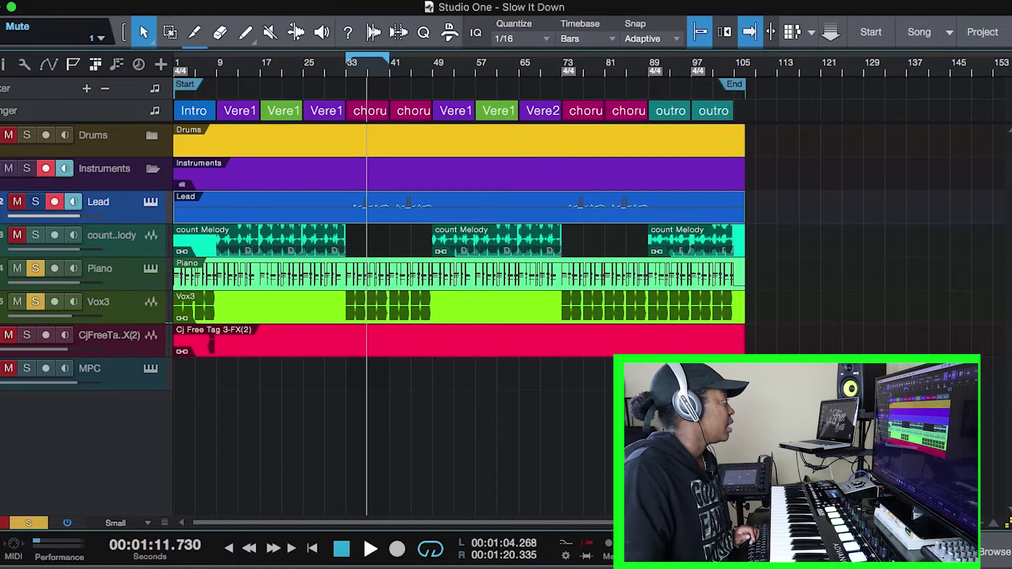
Unmute and solo the Lead track alongside Piano and Vox3, and play the chorus from bar 33
click(18, 202)
click(35, 202)
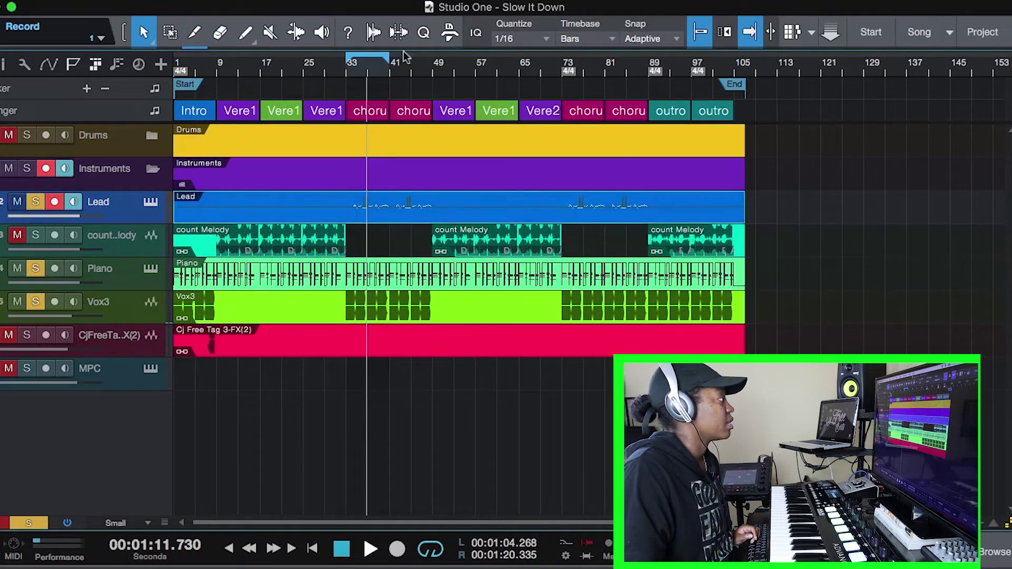
click(346, 73)
key(space)
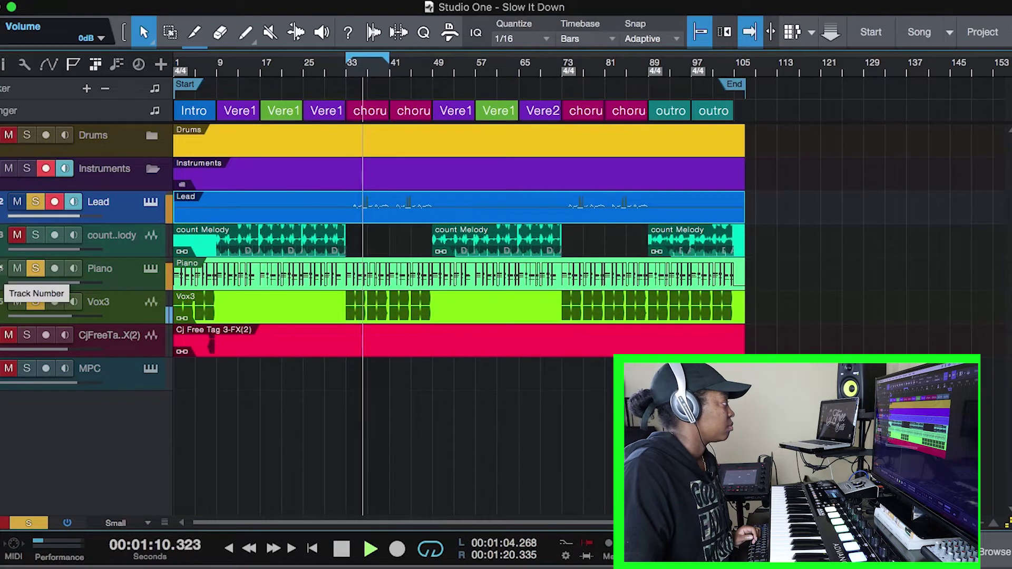
key(space)
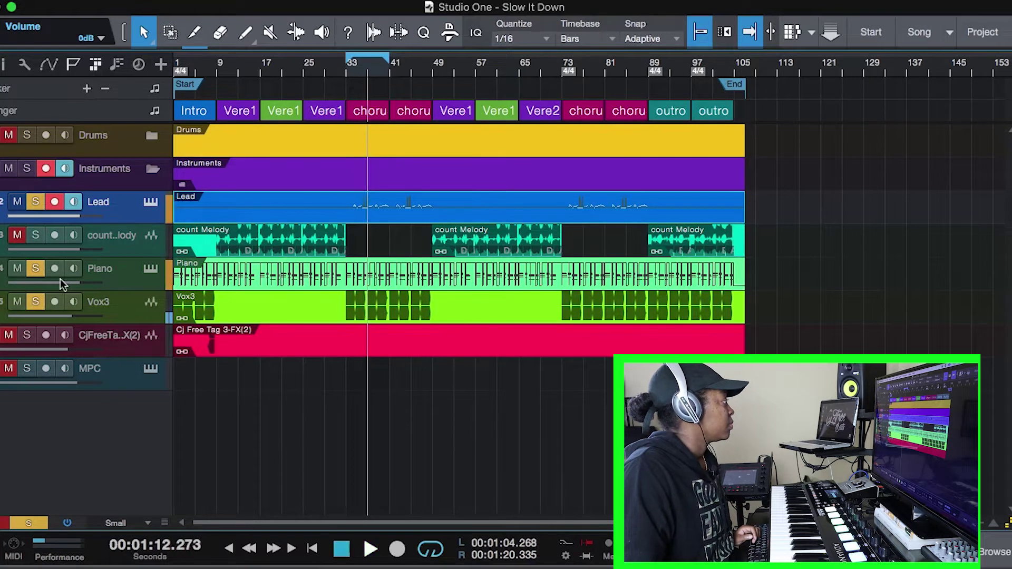
Turn off solo on the Vox3, Piano and Lead tracks
click(35, 301)
click(35, 268)
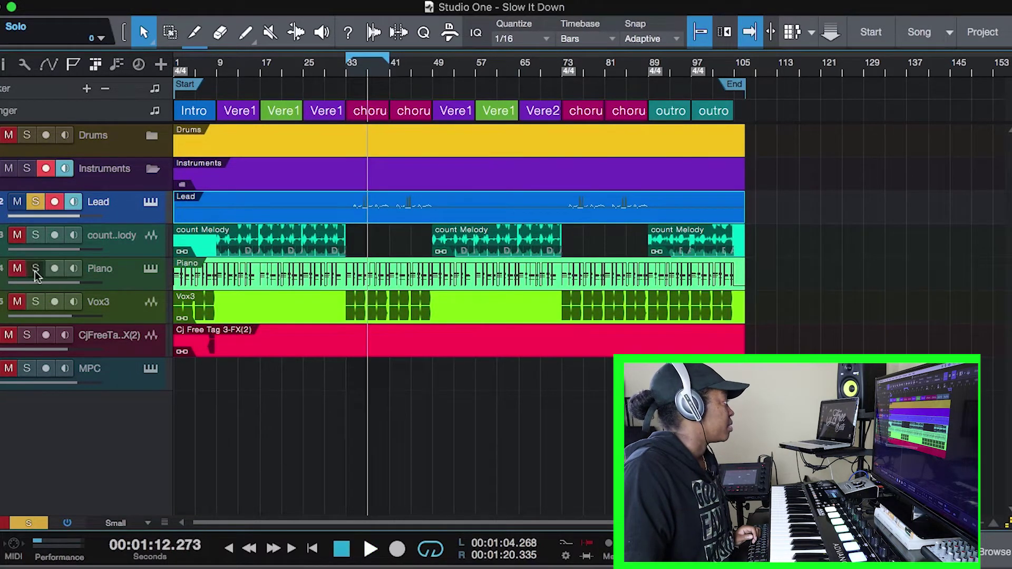
click(35, 202)
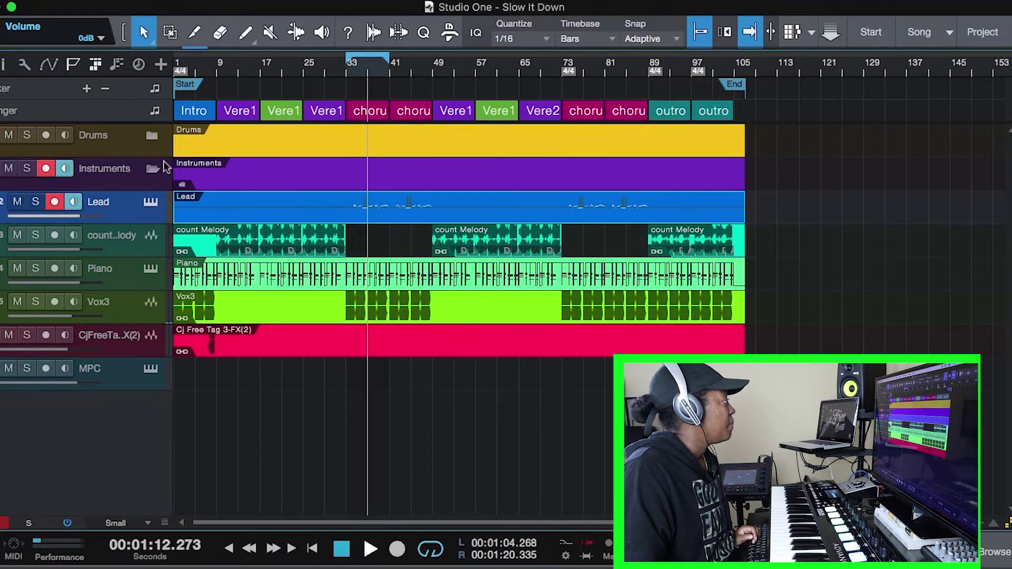
Mute and collapse the Instruments folder track, and expand the Drums folder
click(8, 168)
click(158, 167)
click(152, 136)
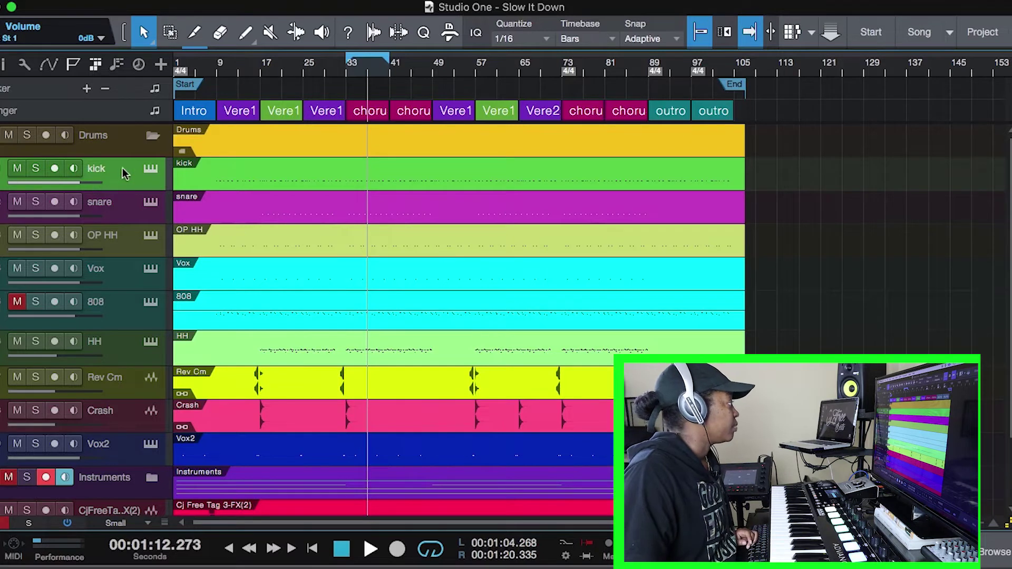
View the kick track's Impact XT drum kit in the instrument editor and close it
click(151, 170)
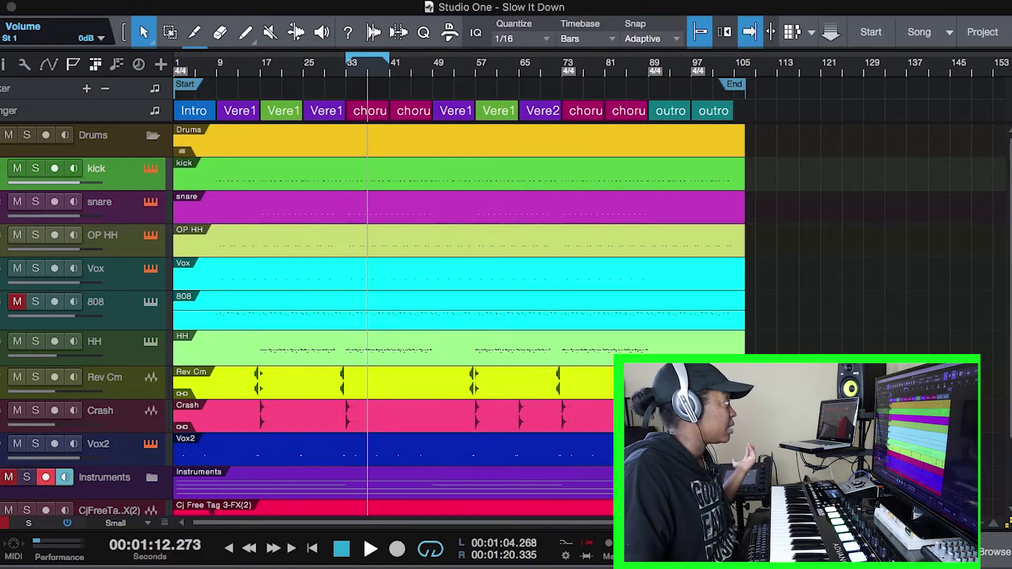
key(F11)
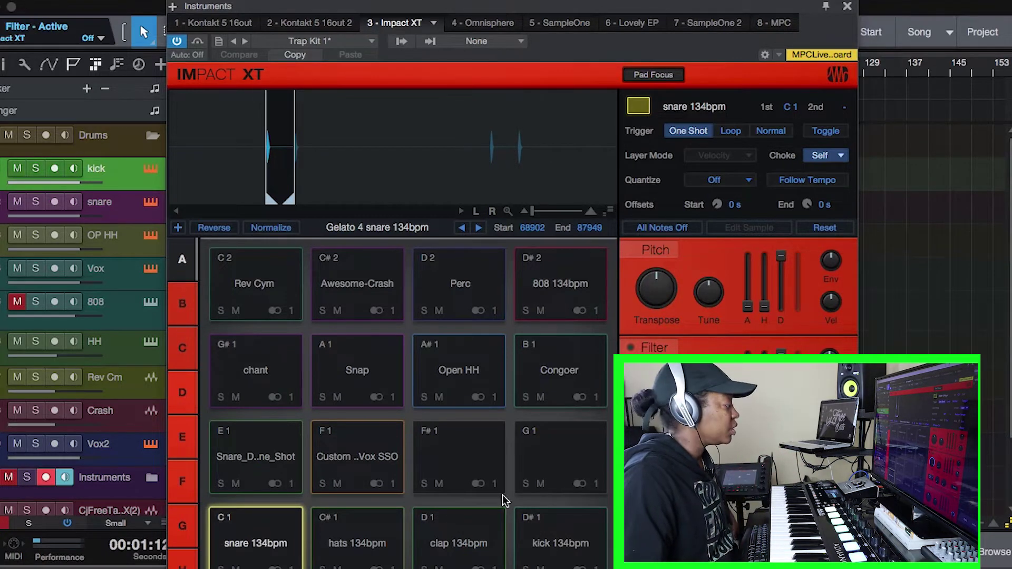
click(847, 8)
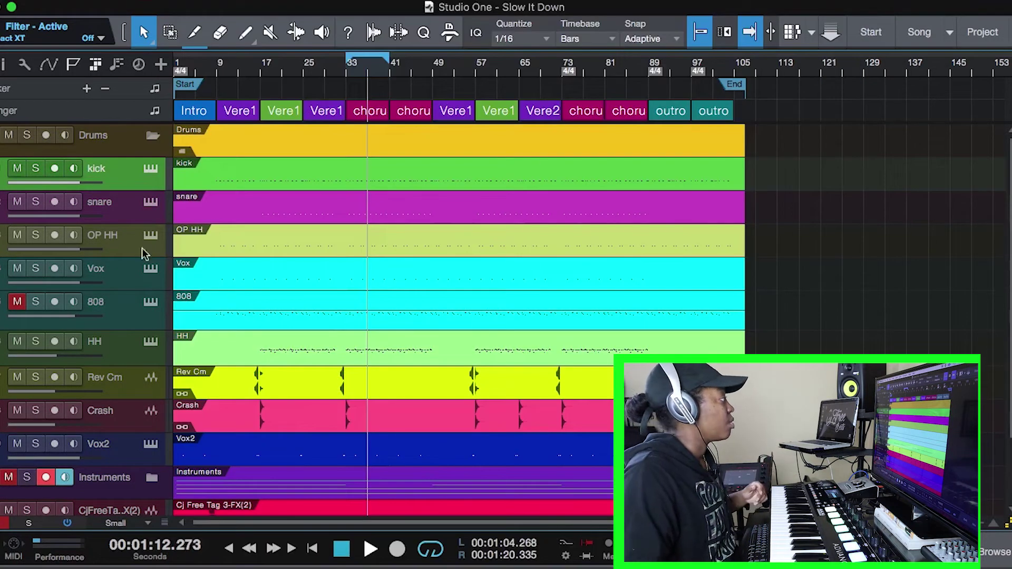
Open the kick part in the note editor, solo the track, play it from bar 33, and close the editor
click(293, 178)
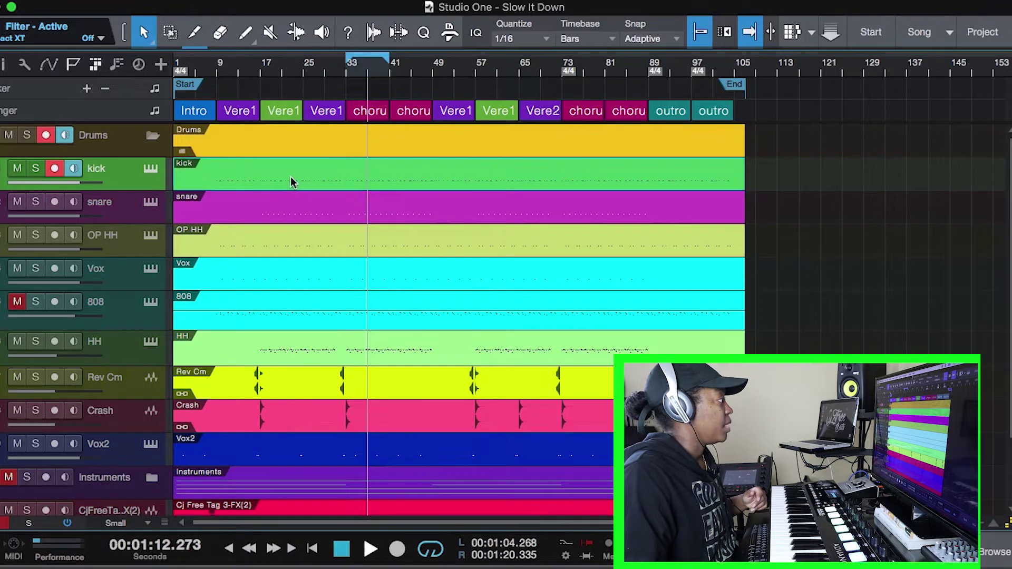
double_click(357, 175)
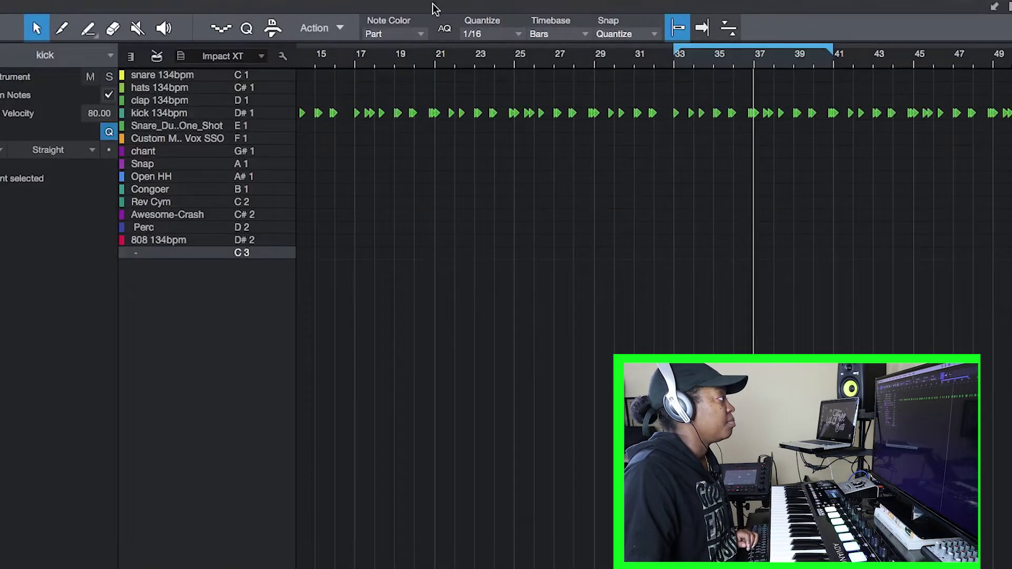
click(111, 78)
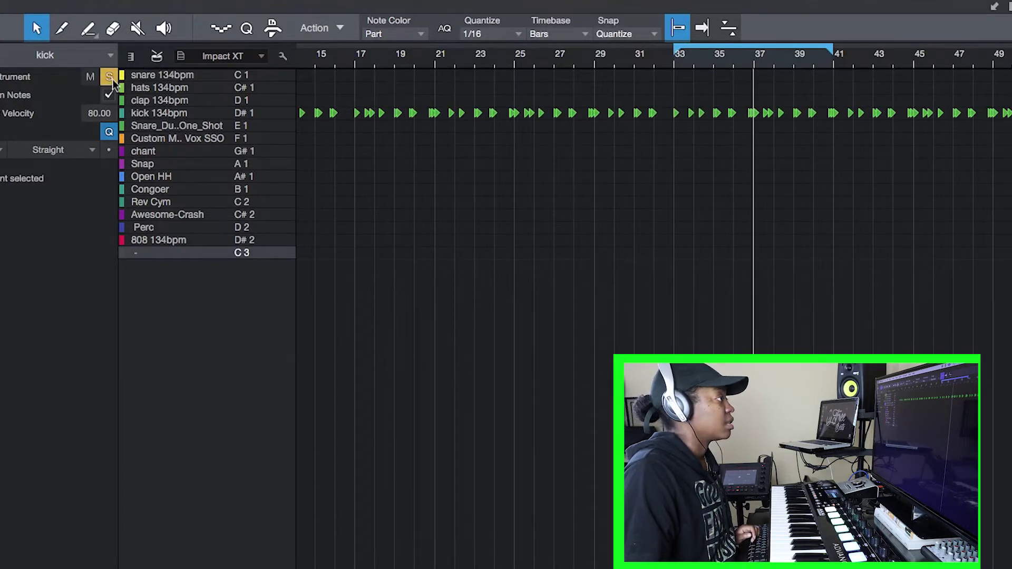
click(675, 68)
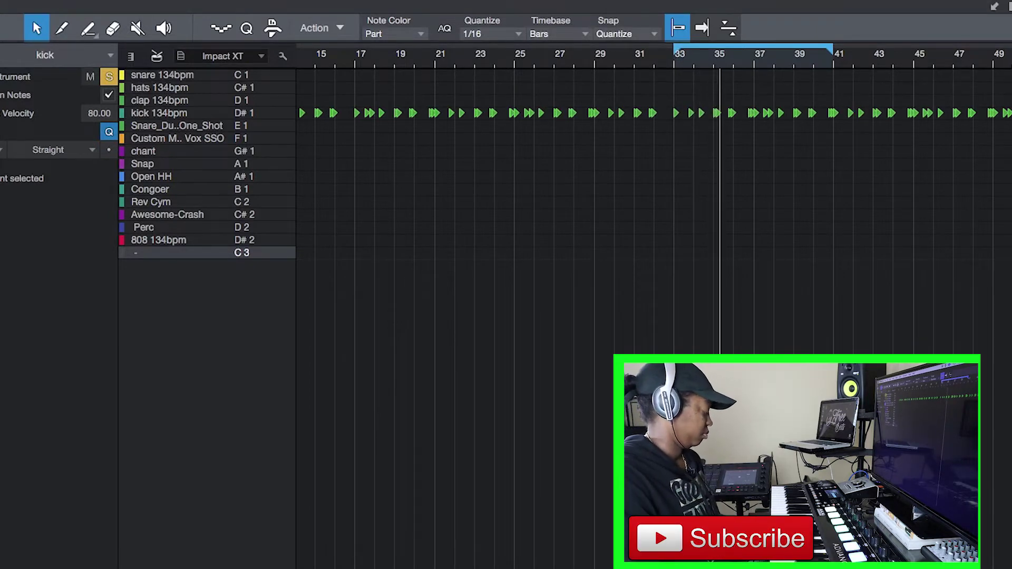
key(F2)
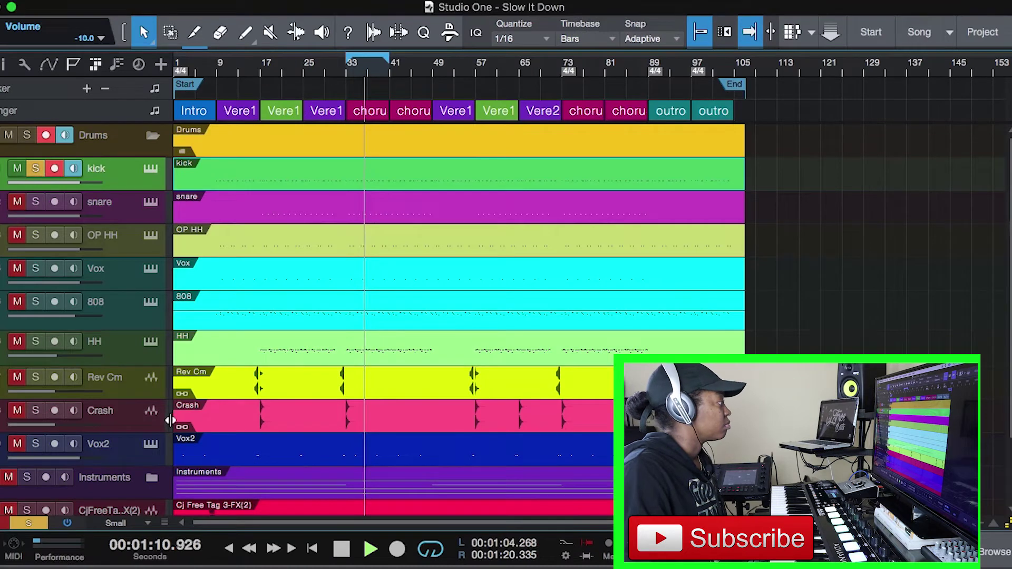
key(space)
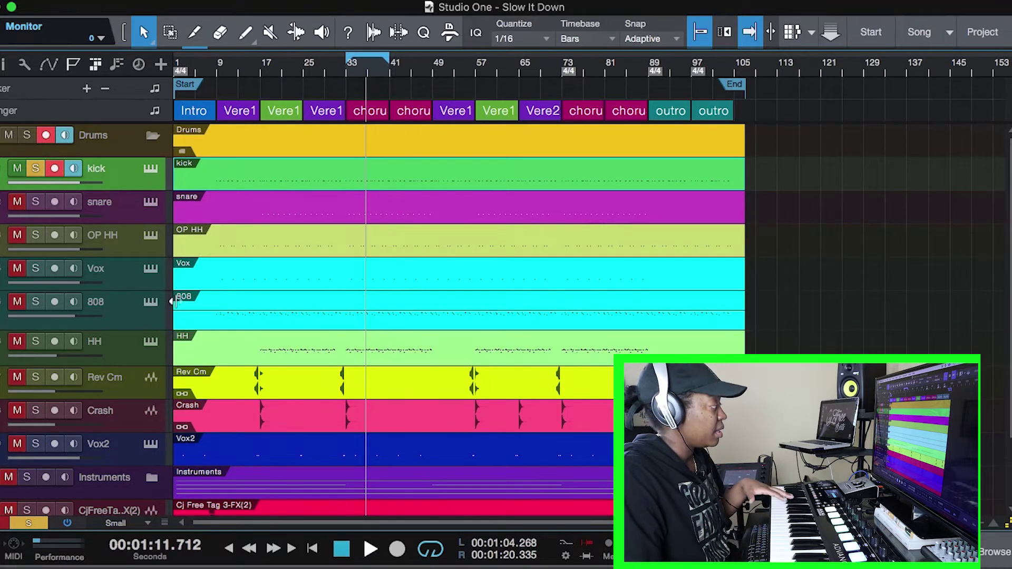
View the 808 track's SampleOne XT instrument with its 808_A_Long_Life sample and close the editor
click(151, 310)
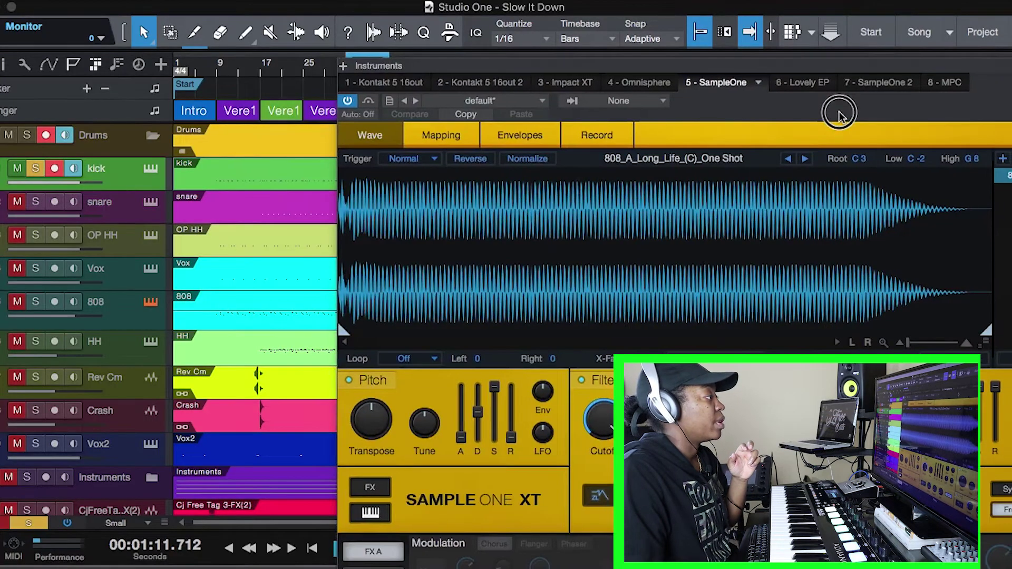
drag(840, 113, 557, 81)
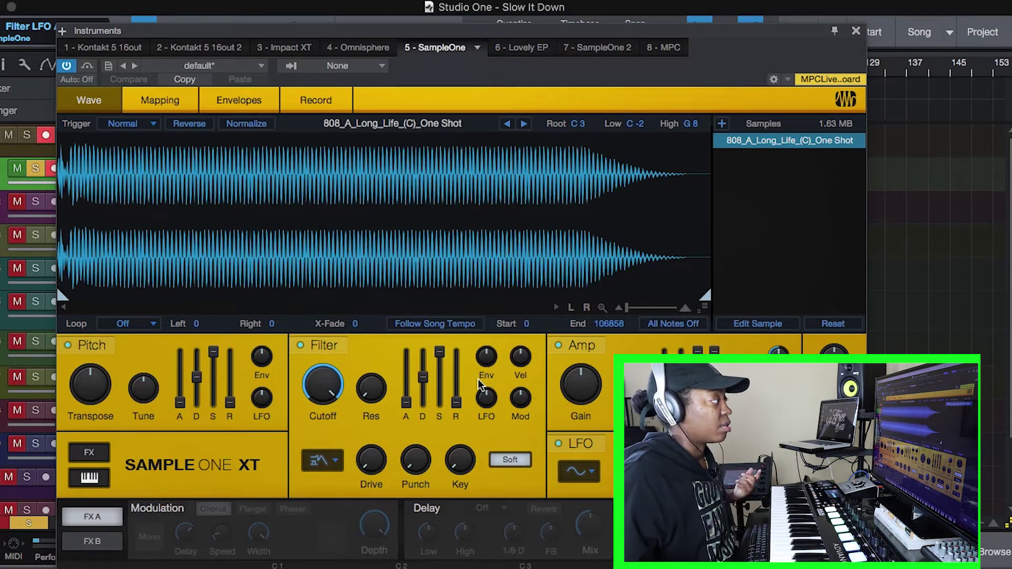
click(856, 31)
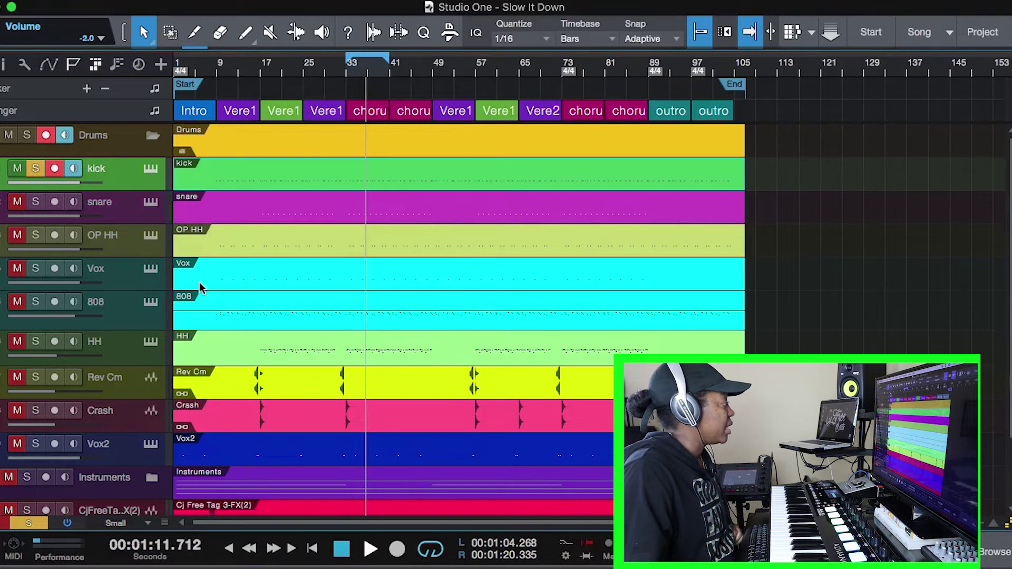
Solo the 808 track together with the kick and play both from bar 33
click(36, 302)
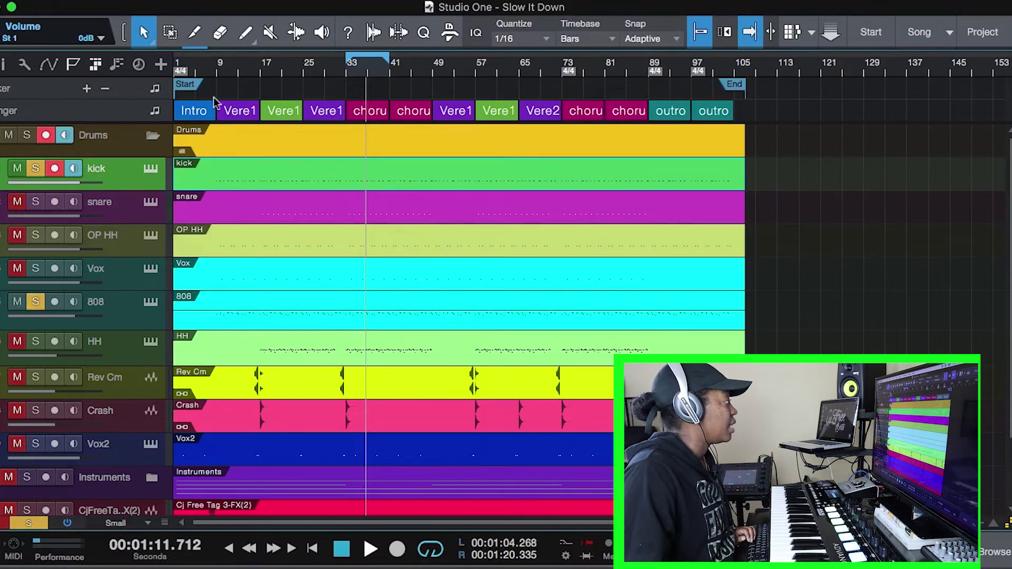
click(347, 73)
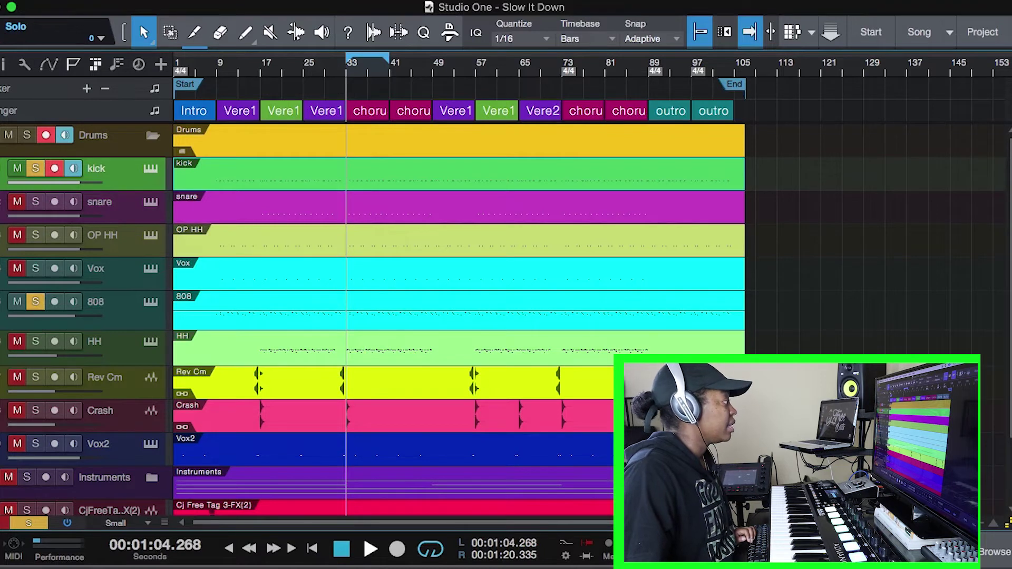
key(space)
mouse_move(68, 246)
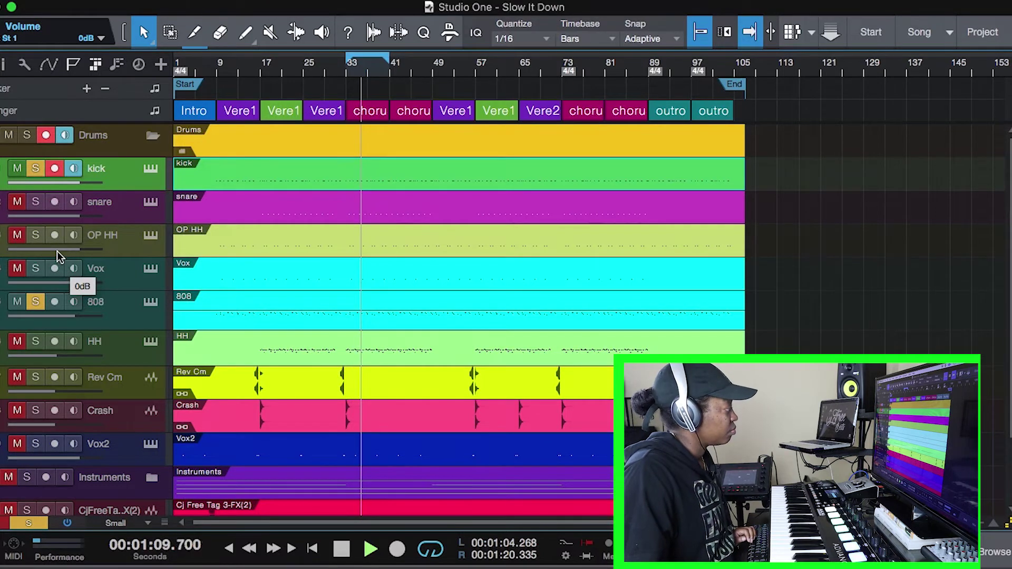
key(space)
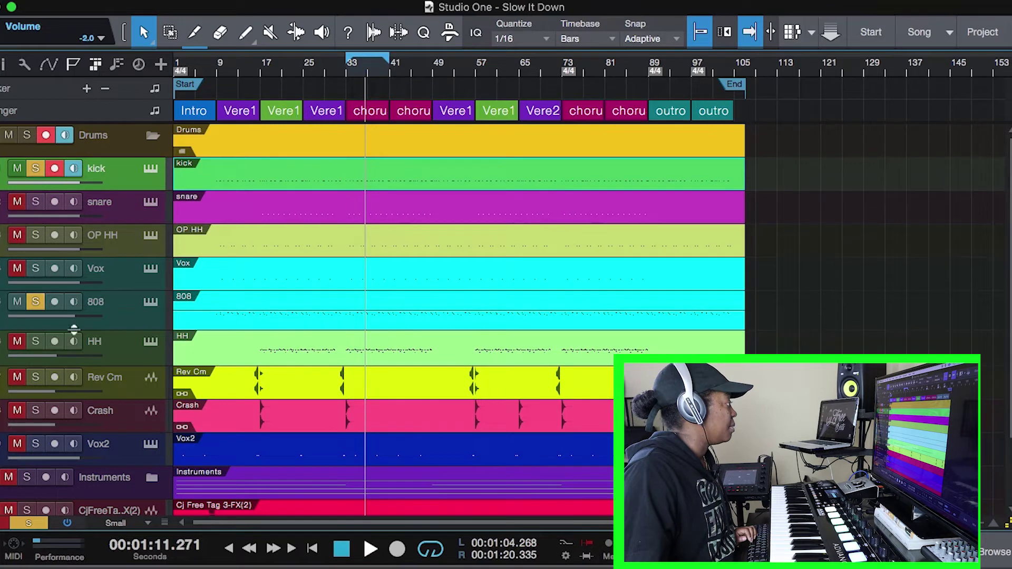
Expand the Instruments folder, and unmute and solo its Lead, Piano and Vox3 tracks alongside the kick and 808
scroll(202, 436, down, 5)
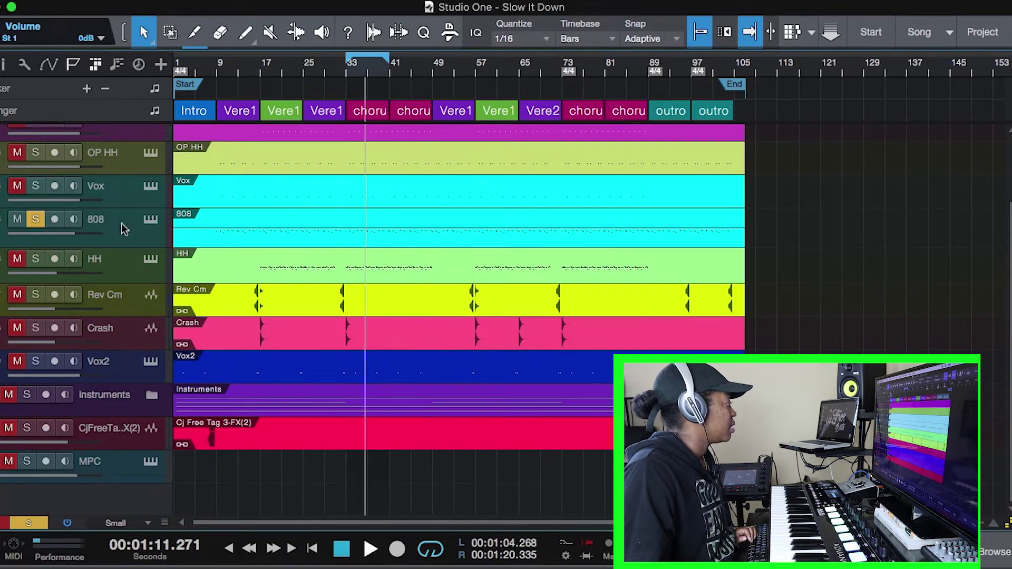
scroll(120, 232, up, 1)
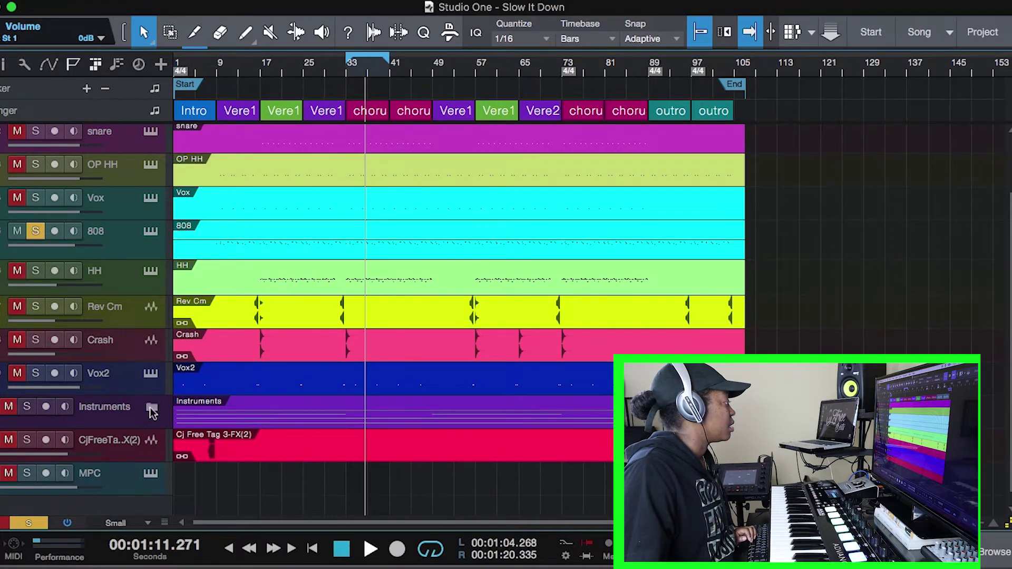
click(151, 409)
click(18, 439)
click(36, 440)
scroll(30, 458, down, 2)
click(18, 471)
click(35, 470)
click(17, 504)
click(35, 504)
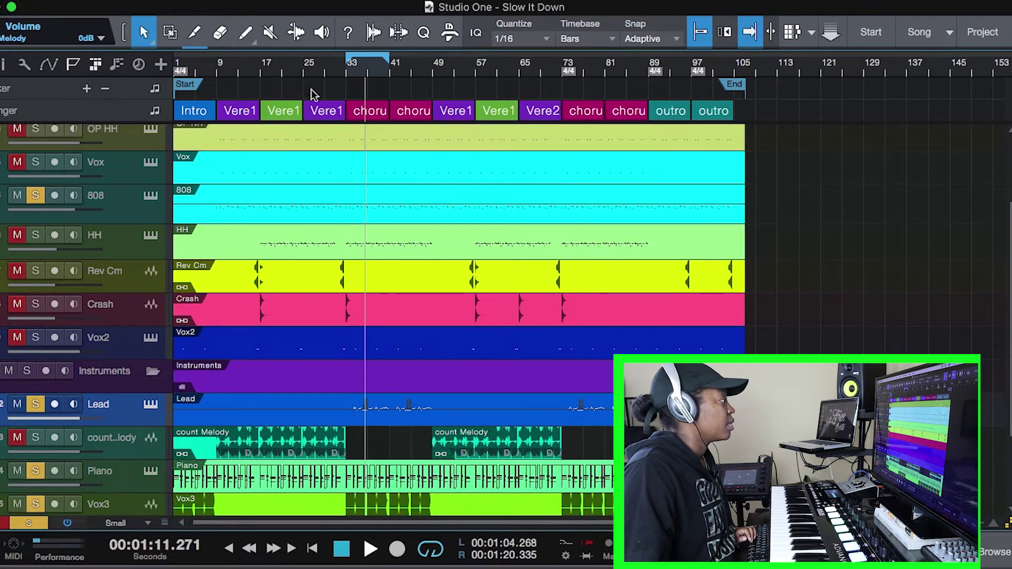
Play the soloed kick, 808, Lead, Piano and Vox3 tracks together from bar 33
click(345, 80)
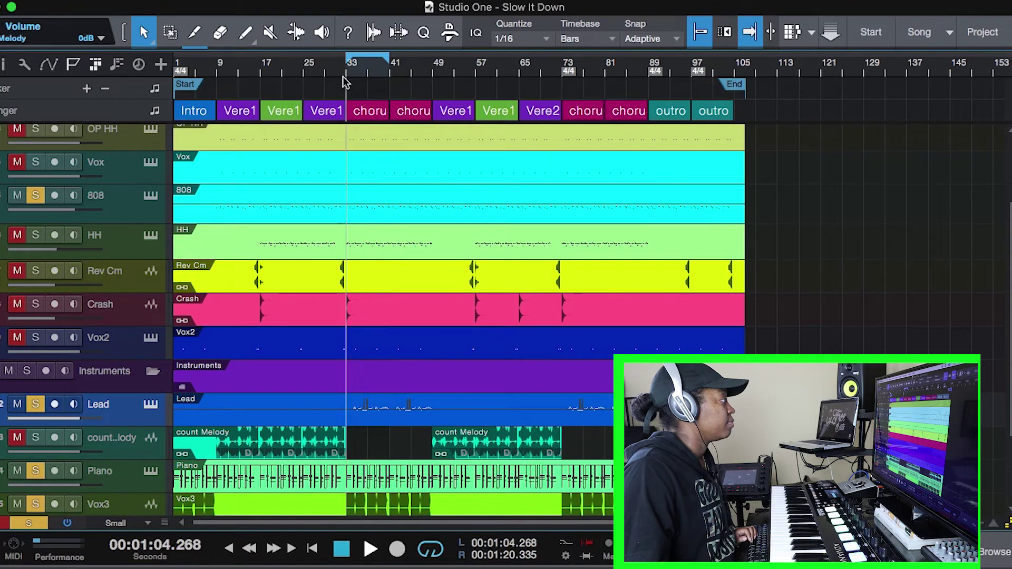
key(space)
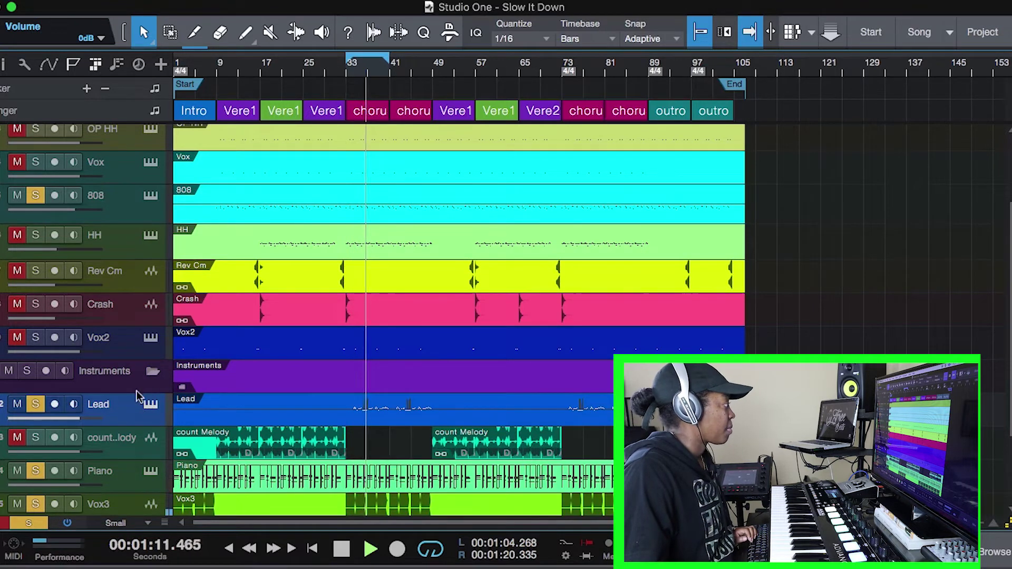
key(space)
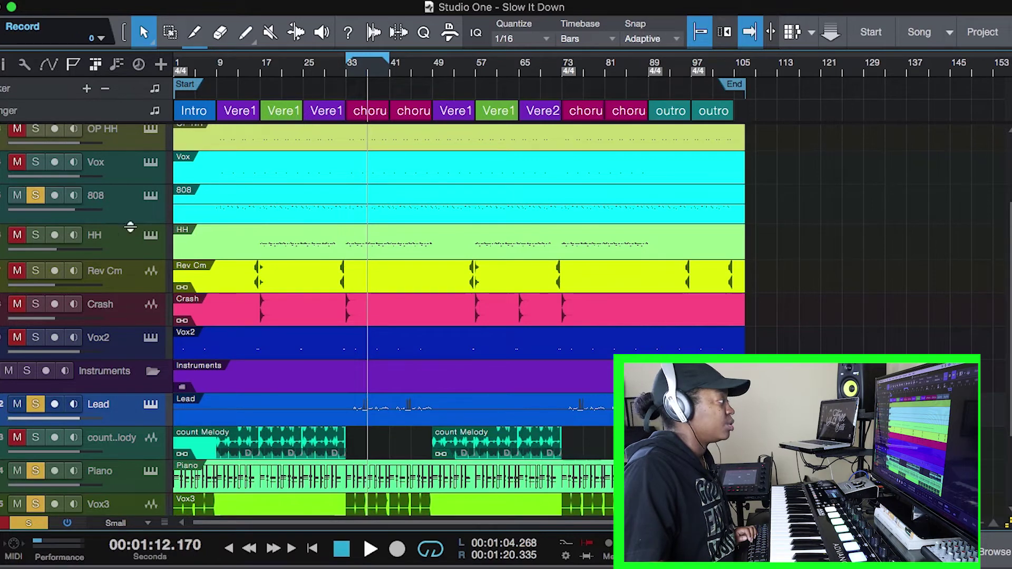
Open the HH part in the note editor, solo the HH track, and close the editor
click(279, 243)
click(327, 247)
double_click(323, 245)
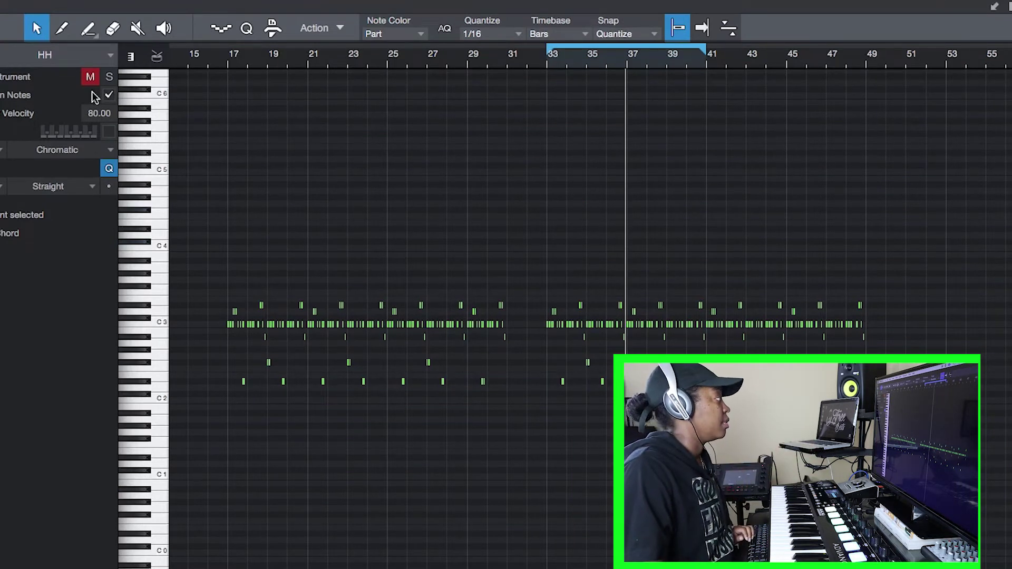
click(109, 78)
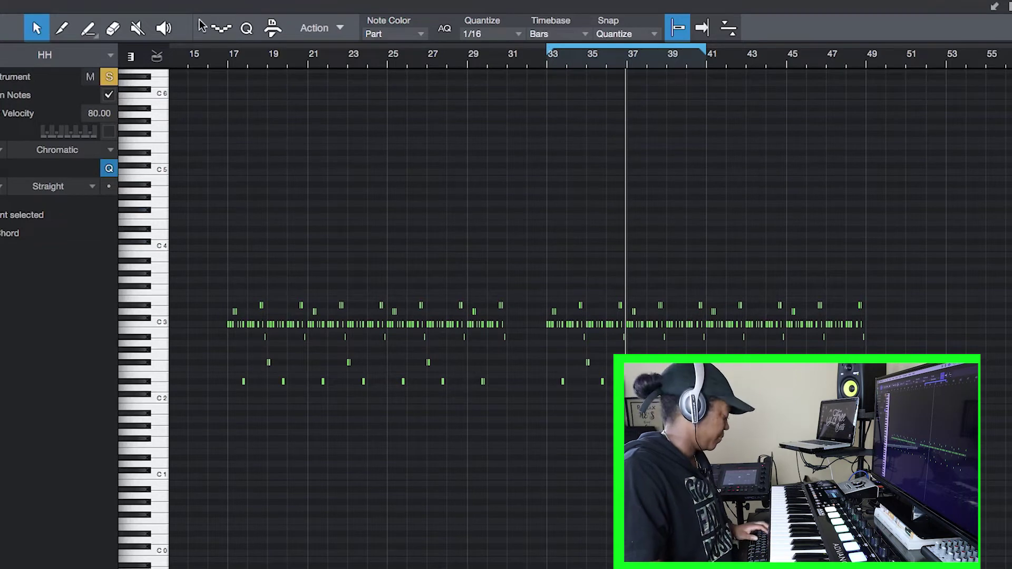
key(F2)
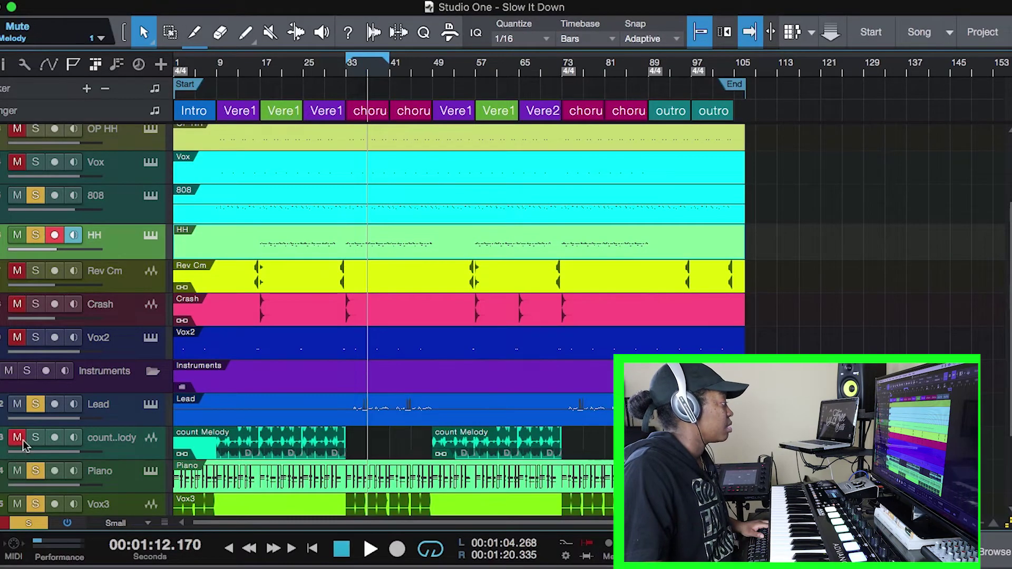
Mute the Instruments folder and turn off solo on the 808 and kick, leaving only HH soloed
click(9, 371)
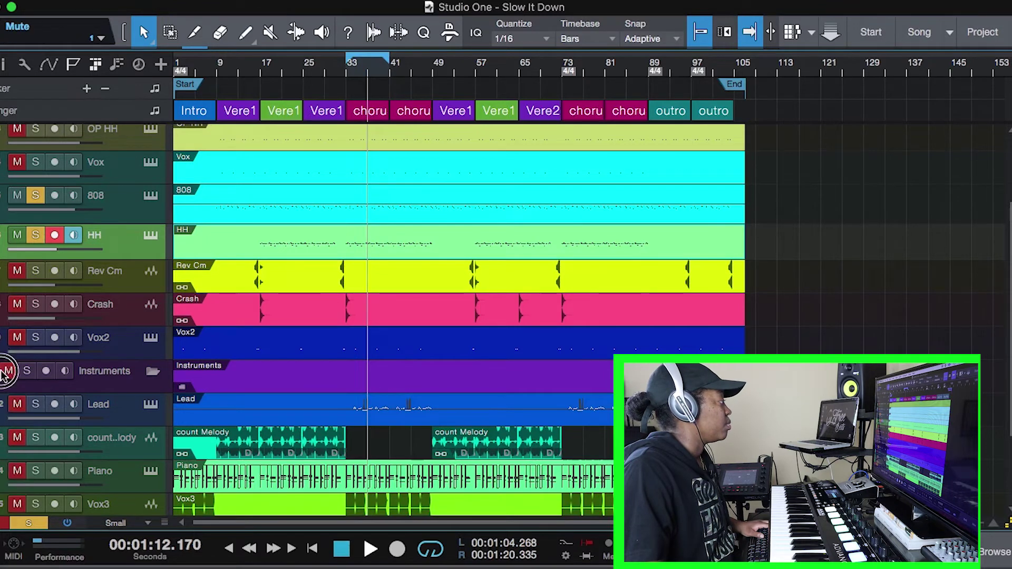
click(35, 195)
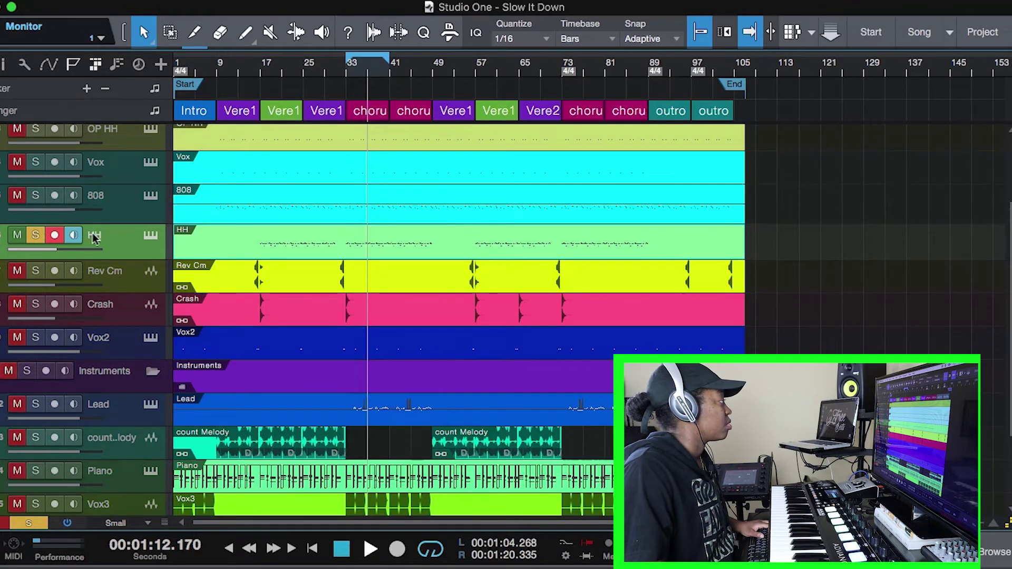
scroll(132, 256, up, 2)
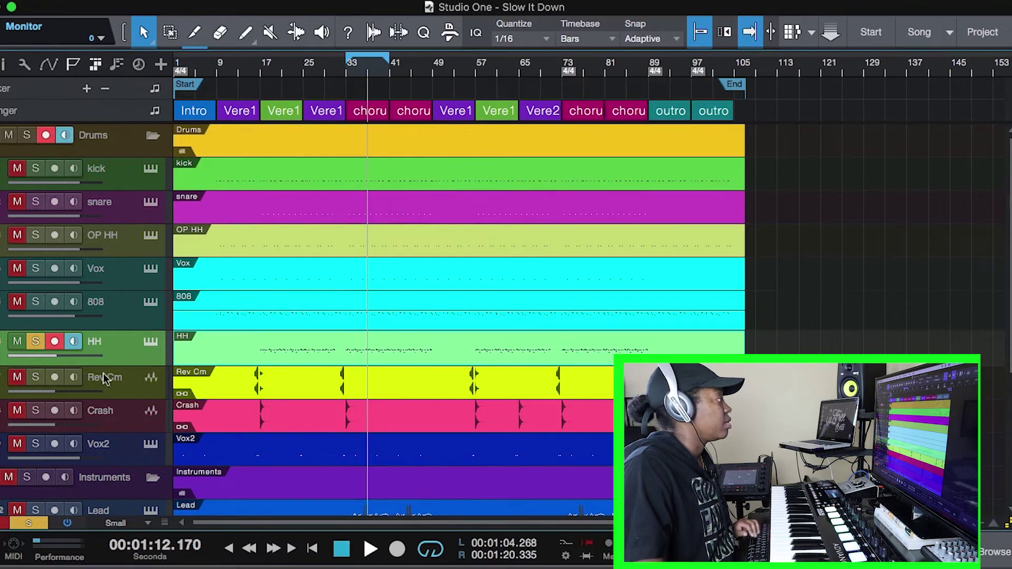
Play the soloed HH track from bar 33 while viewing its notes in the editor, and close the editor
click(346, 76)
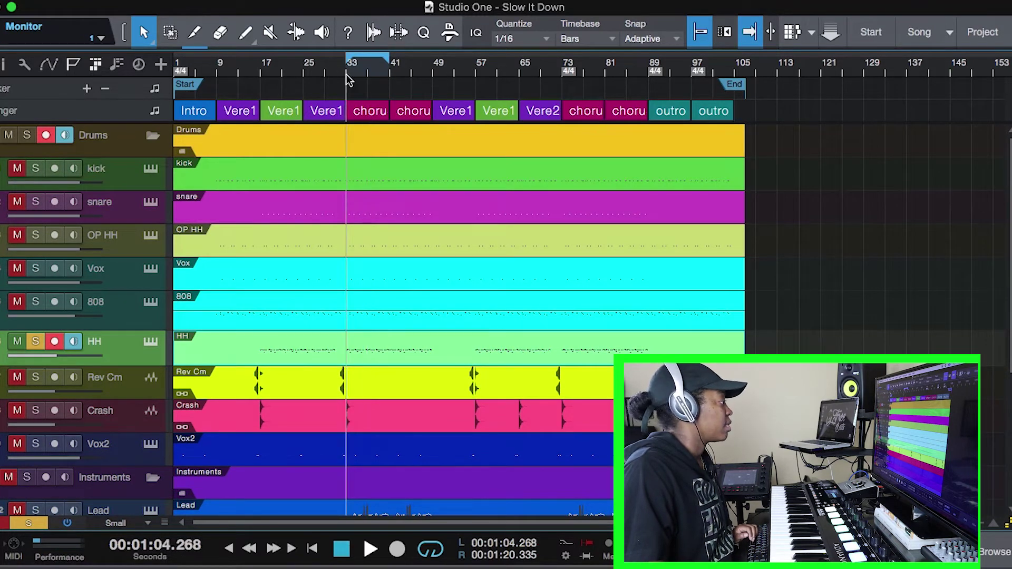
key(space)
click(377, 347)
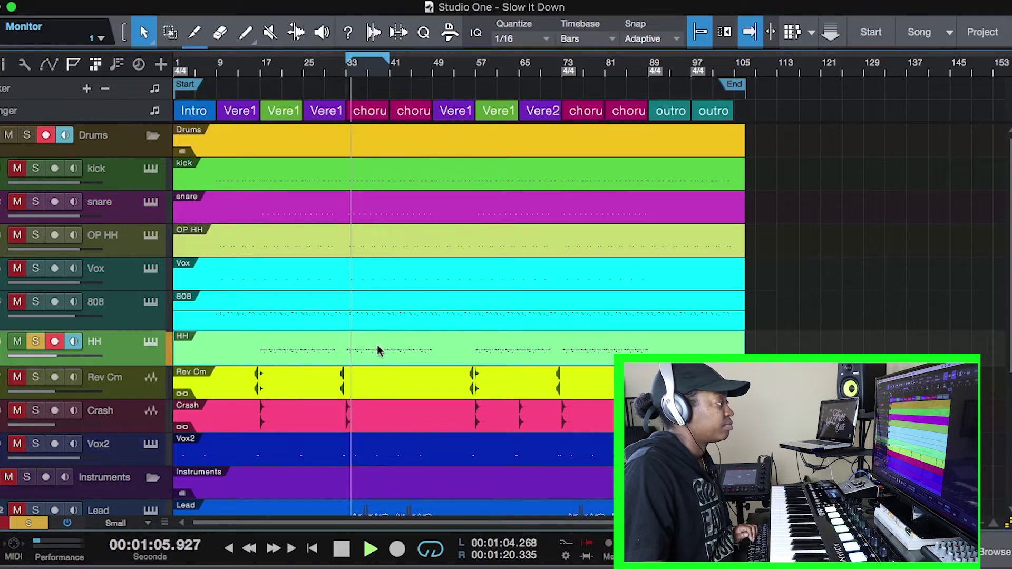
double_click(378, 345)
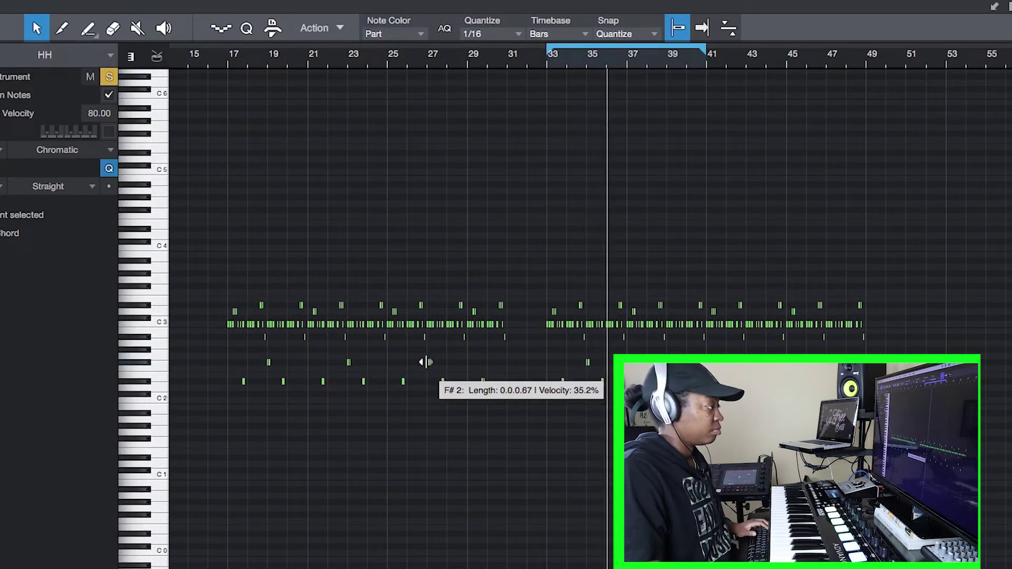
key(F2)
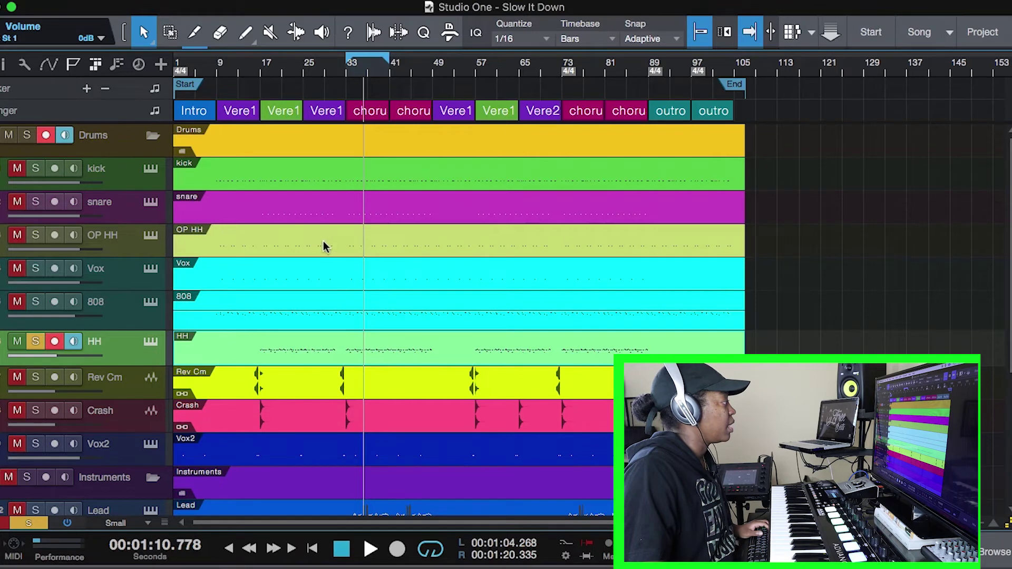
Open the snare part in the note editor to view its notes, and close the editor
click(322, 214)
double_click(328, 214)
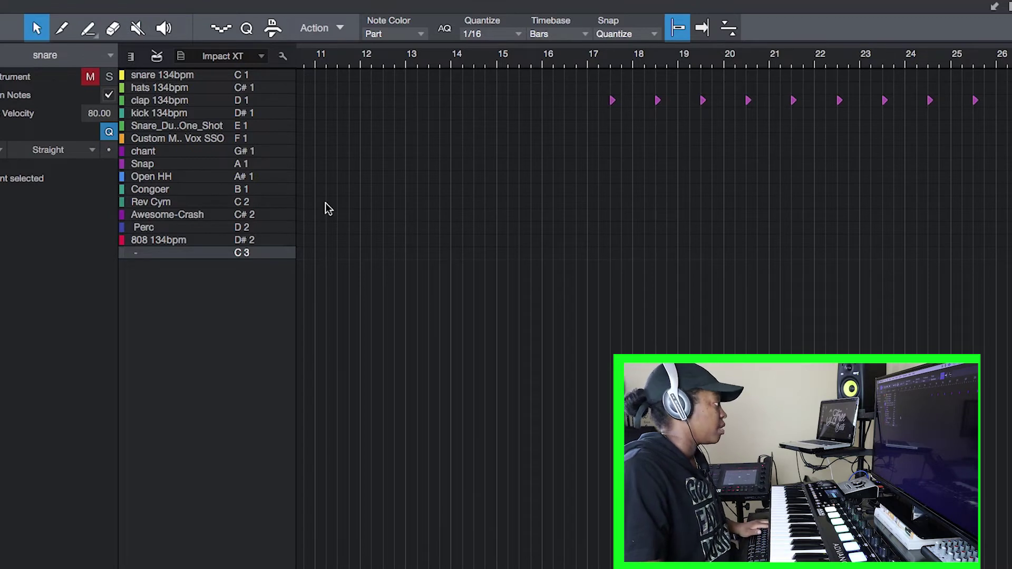
key(F2)
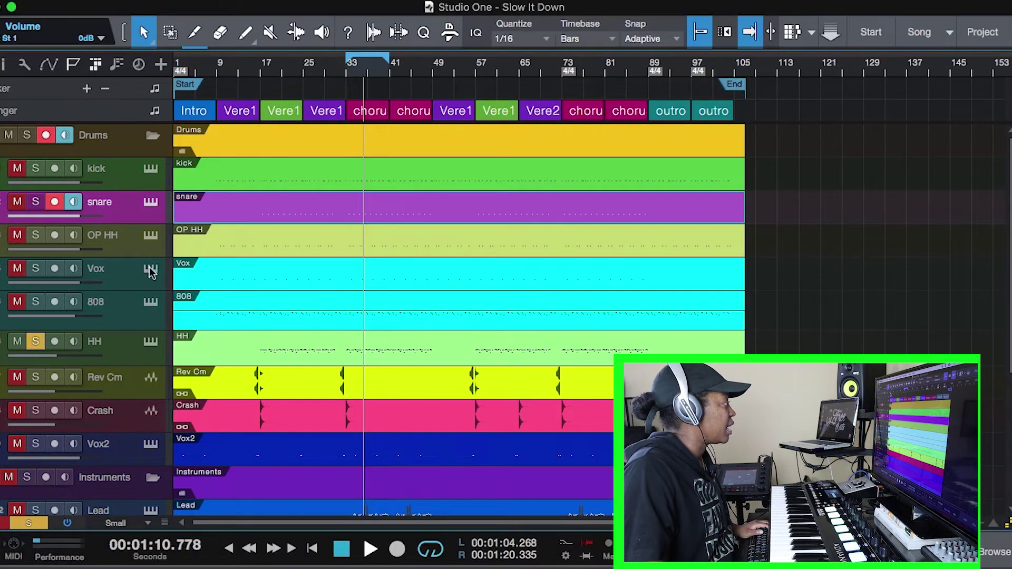
Open the Impact XT drum instrument, audition the Custom Move Vox SSO pad, solo the Vox track, and close the instrument
key(F11)
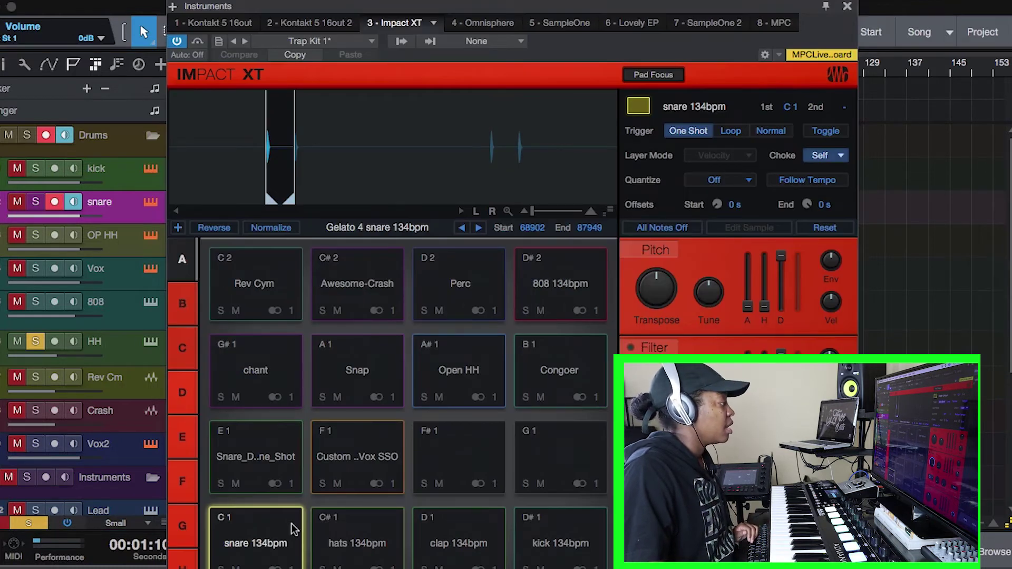
click(354, 463)
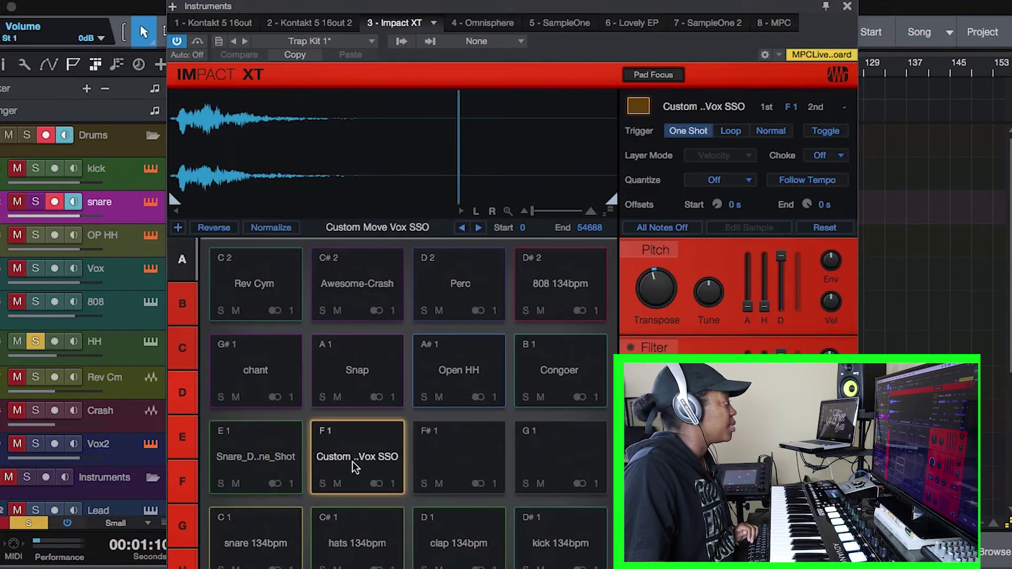
click(36, 268)
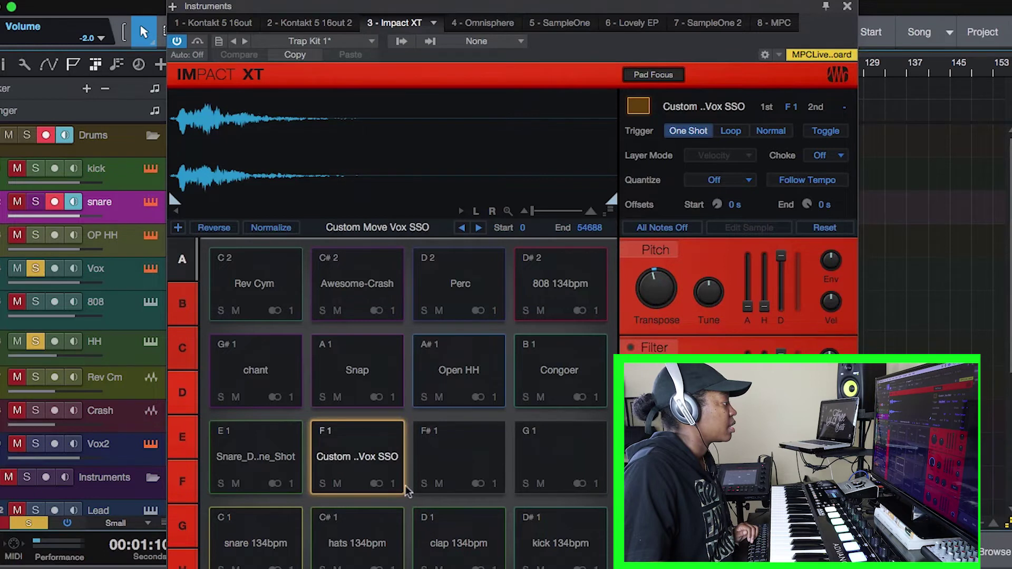
click(368, 465)
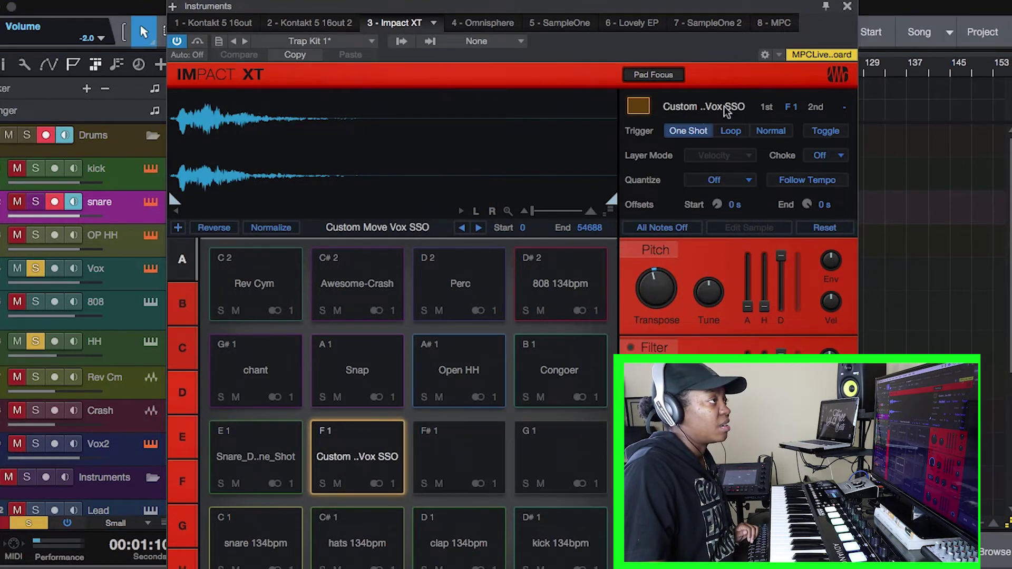
click(849, 7)
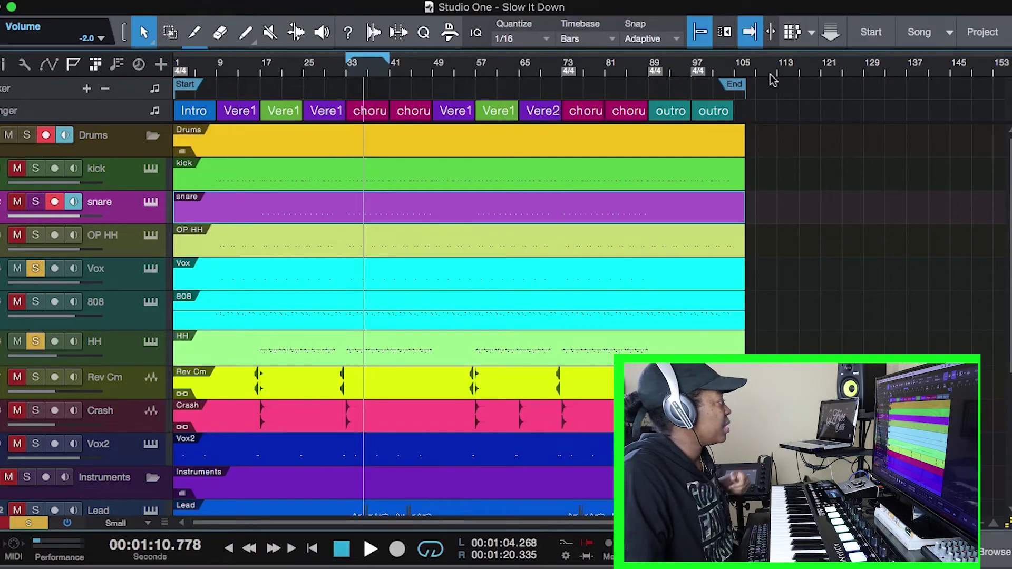
click(248, 277)
right_click(268, 276)
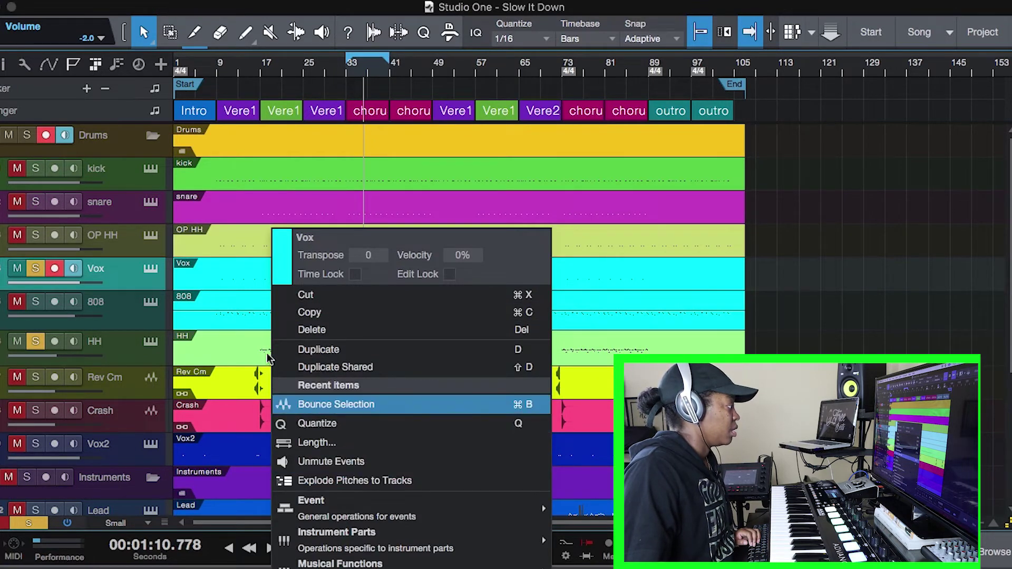
mouse_move(294, 507)
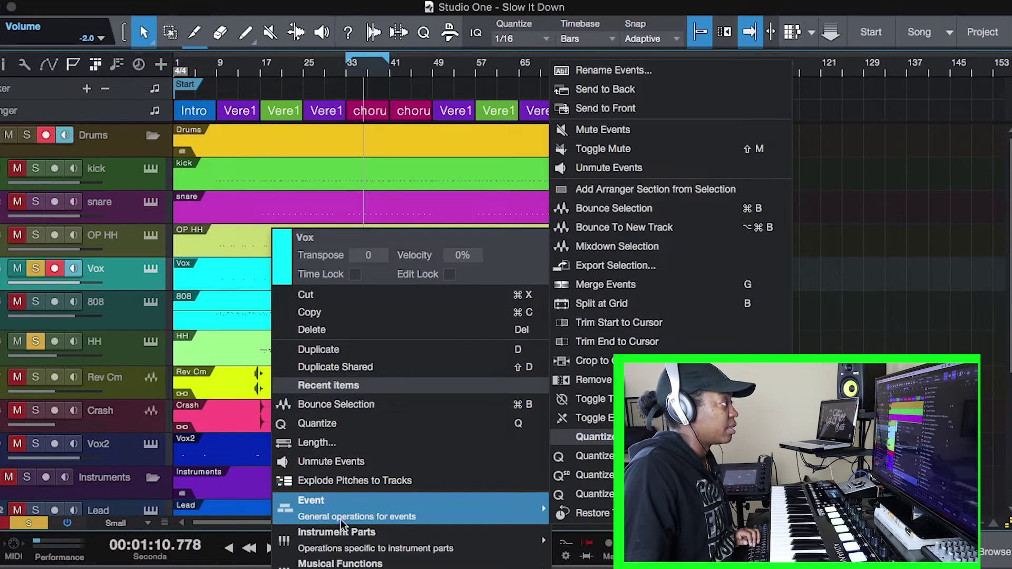
mouse_move(369, 535)
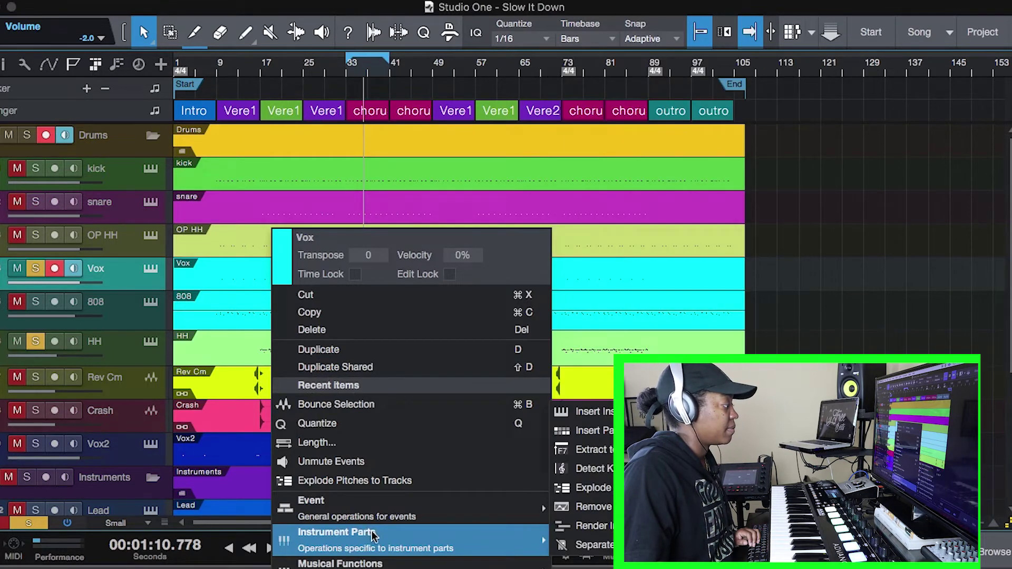
mouse_move(369, 564)
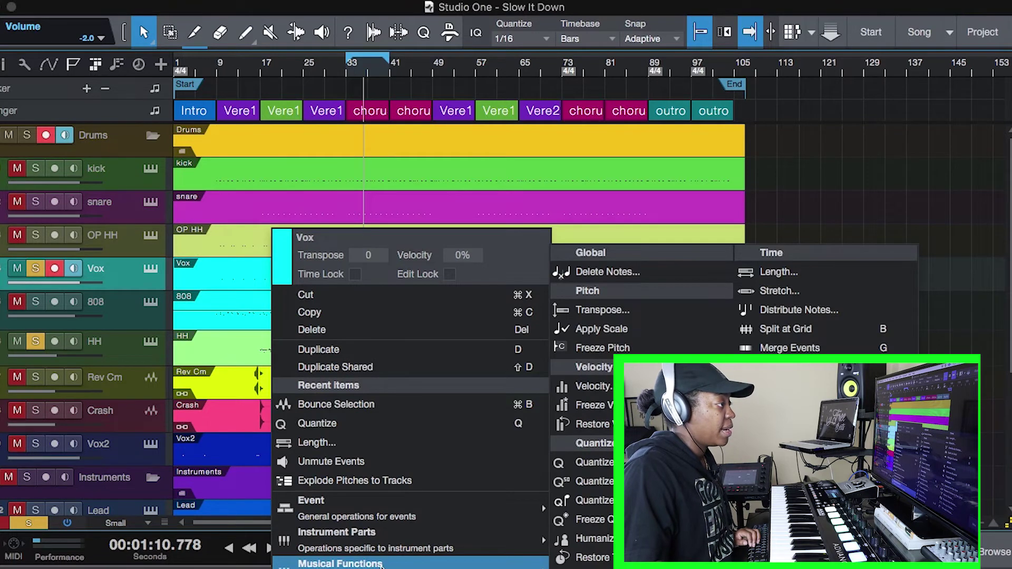
click(221, 283)
key(F4)
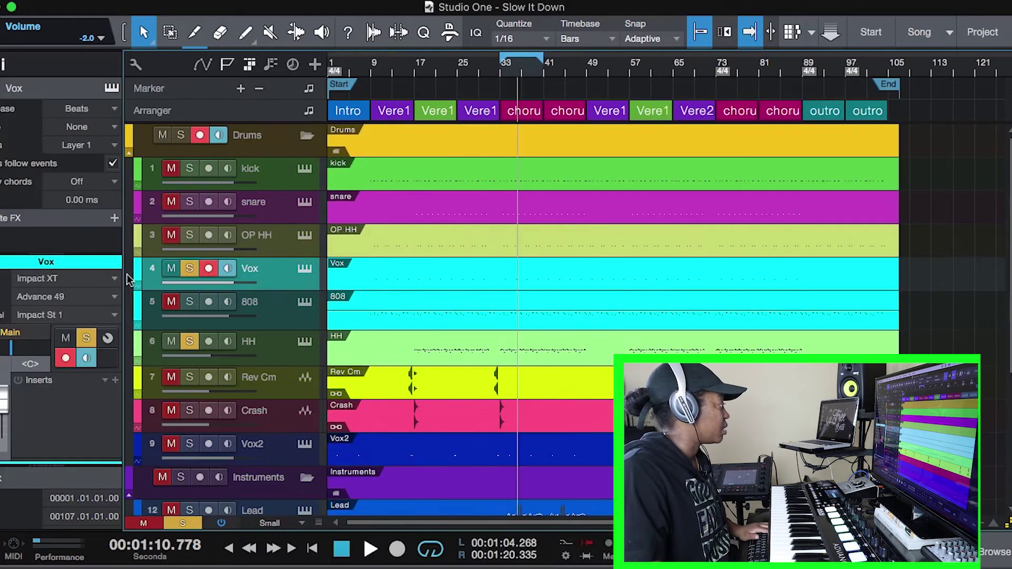
key(F4)
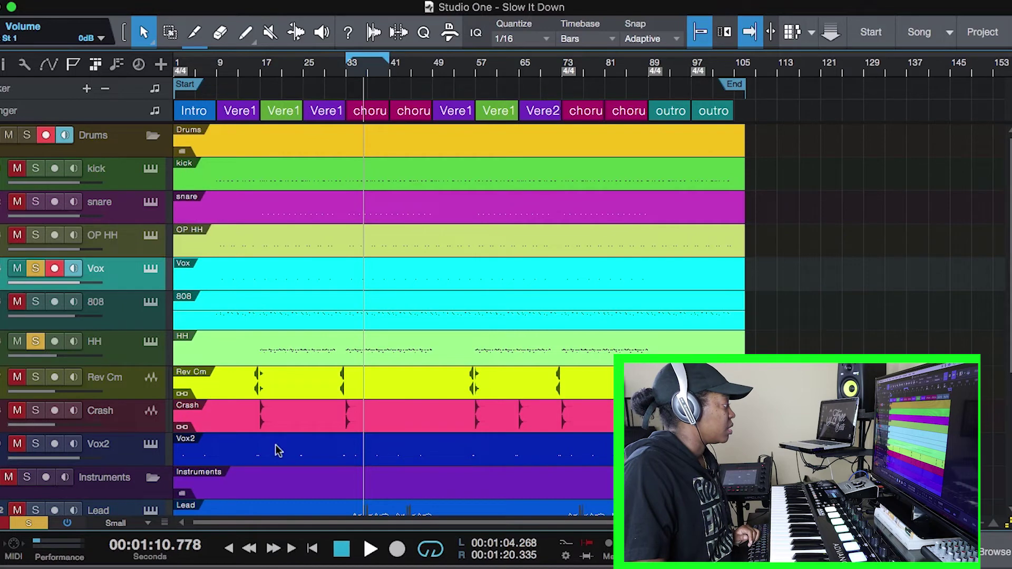
Solo the Vox3 track and start playback from bar 33 together with the soloed Vox and HH tracks
scroll(277, 450, down, 2)
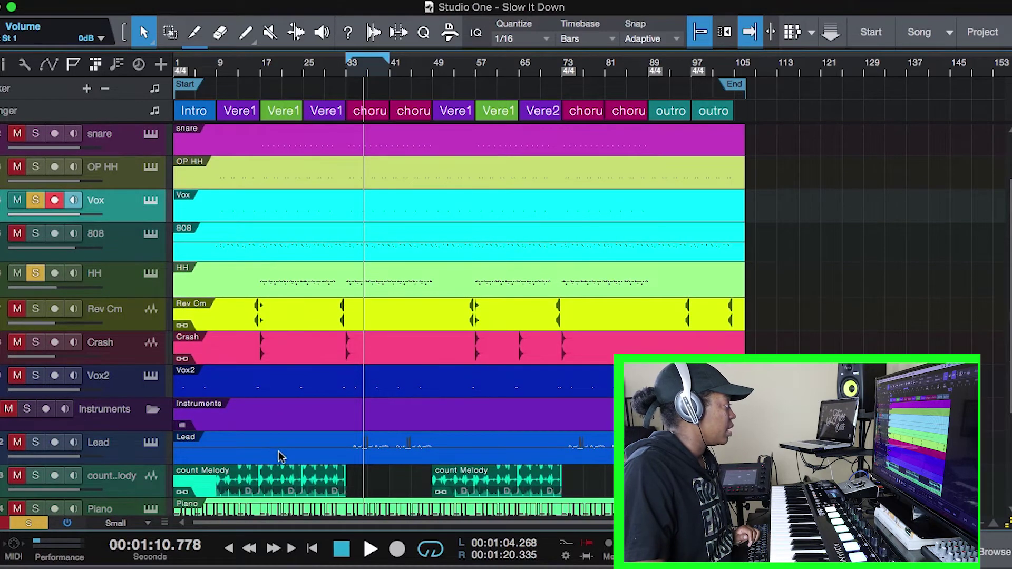
scroll(277, 451, down, 1)
scroll(277, 457, up, 4)
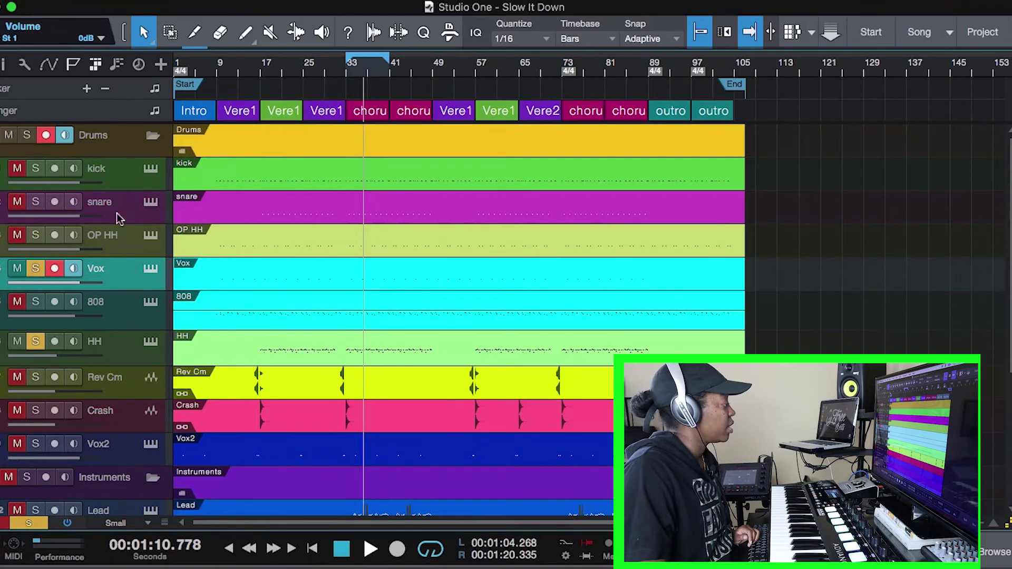
scroll(116, 213, down, 5)
scroll(137, 451, down, 1)
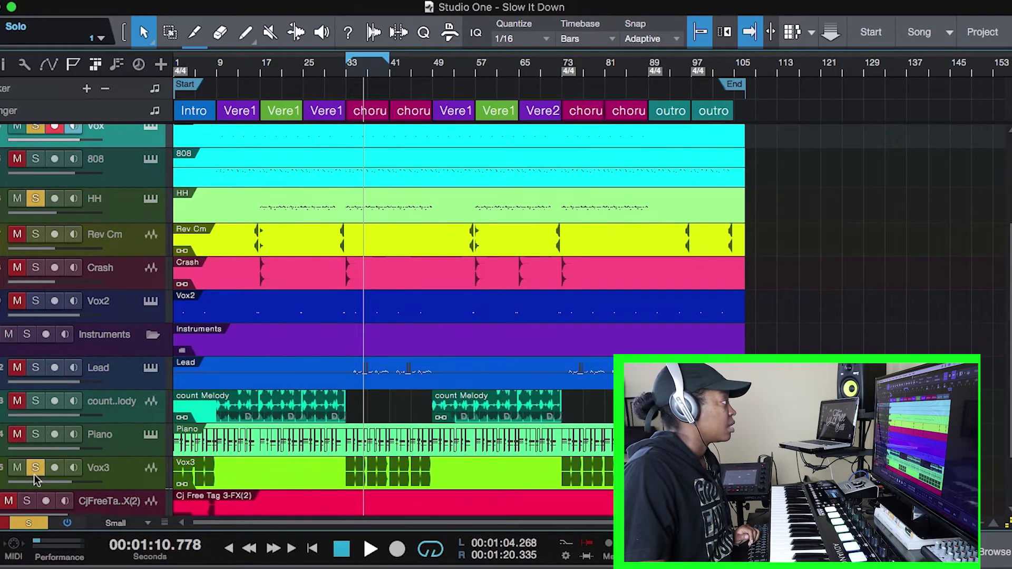
click(346, 79)
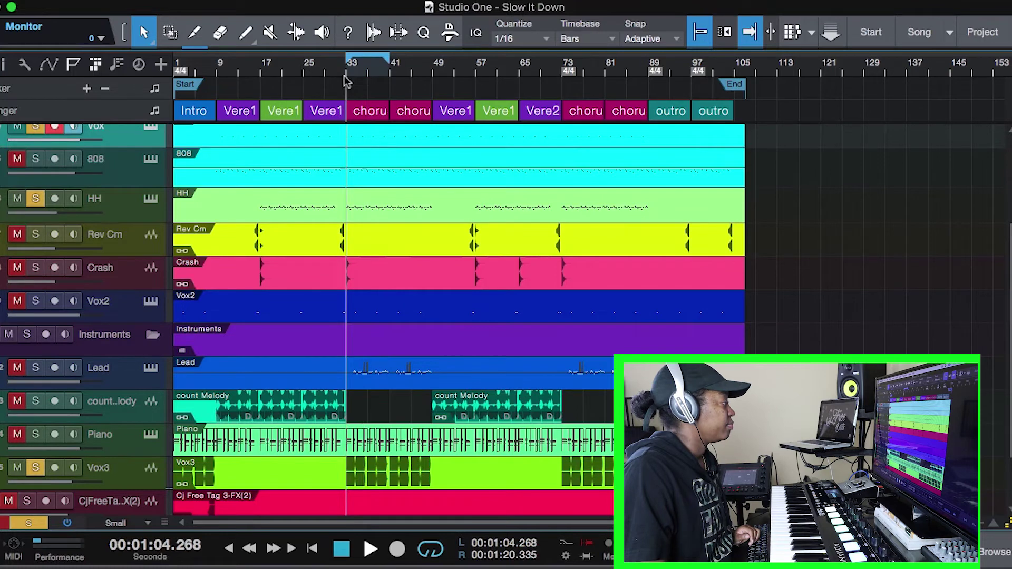
key(space)
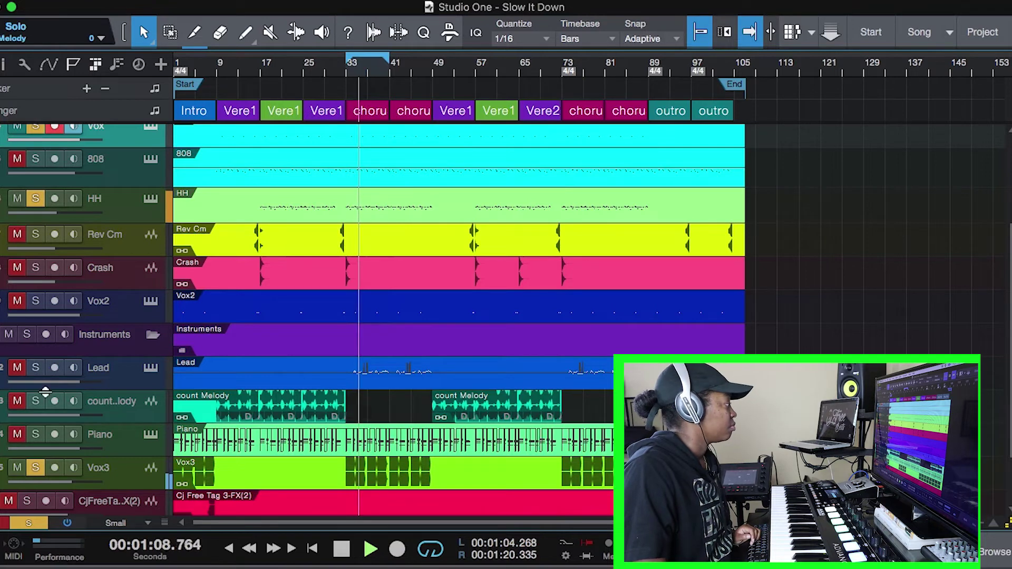
Add the Piano and kick tracks to the soloed tracks while the loop plays
click(35, 434)
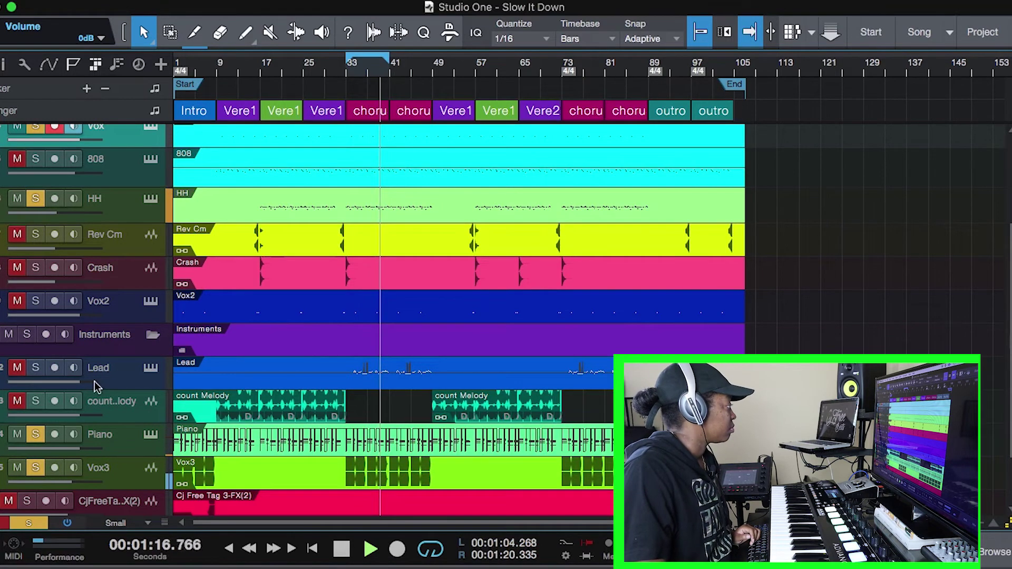
scroll(94, 390, up, 5)
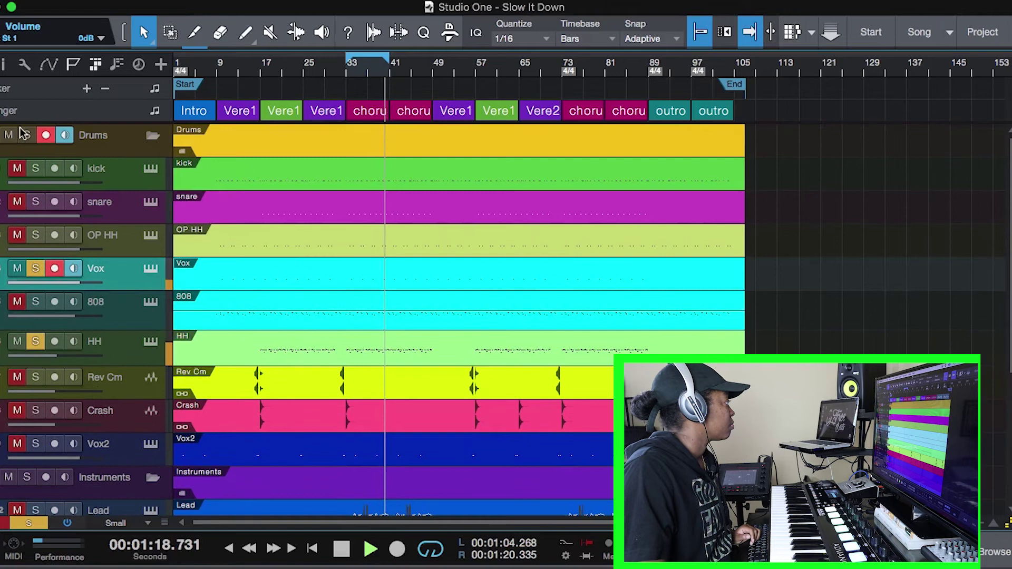
click(17, 169)
click(35, 168)
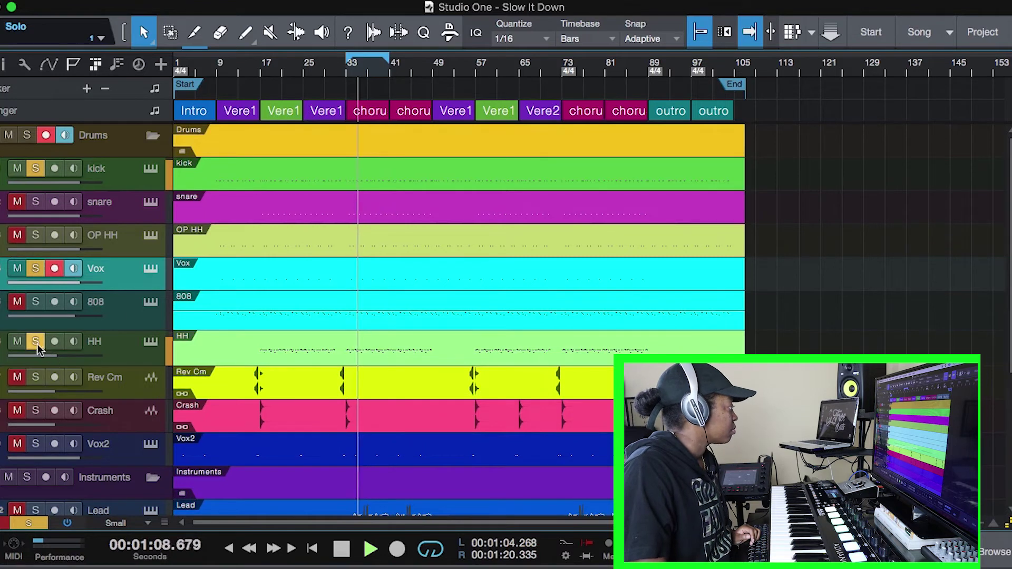
Unmute and solo the Vox2, snare, OP HH and 808 tracks during playback
click(35, 444)
click(17, 444)
click(17, 202)
click(35, 202)
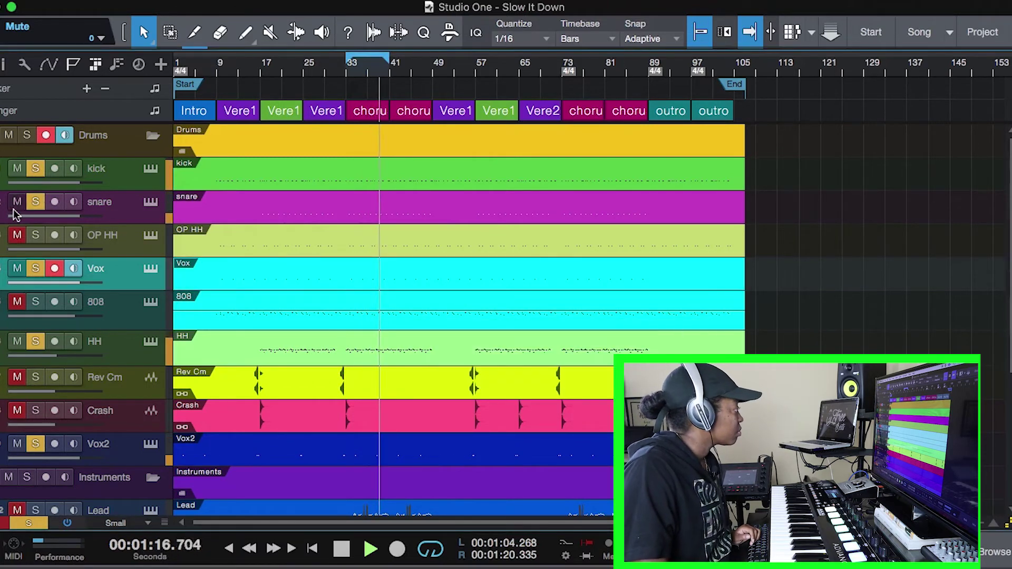
click(17, 235)
click(35, 235)
click(17, 302)
click(35, 301)
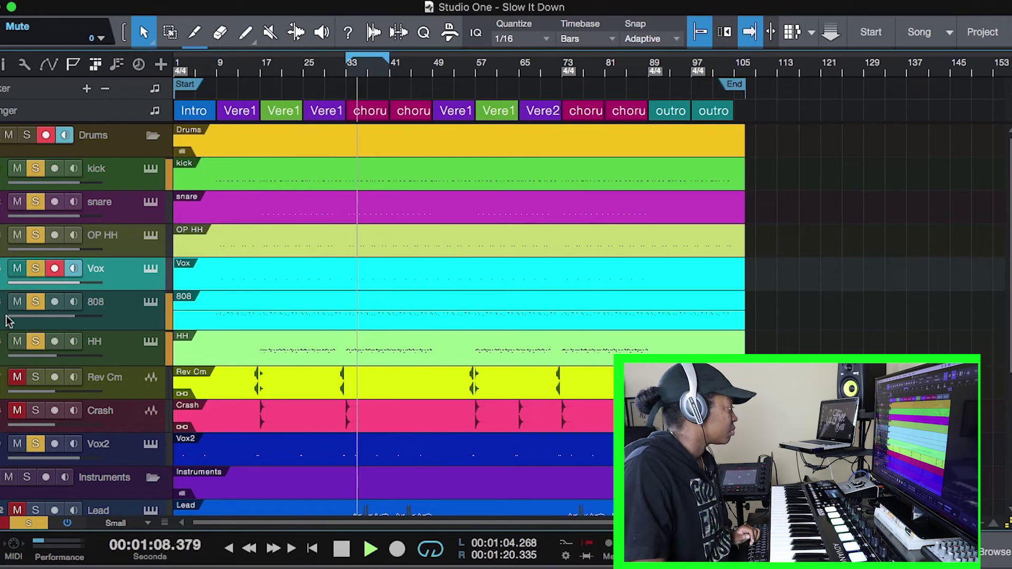
Bring the Lead and Crash tracks into the soloed playback
scroll(11, 319, down, 3)
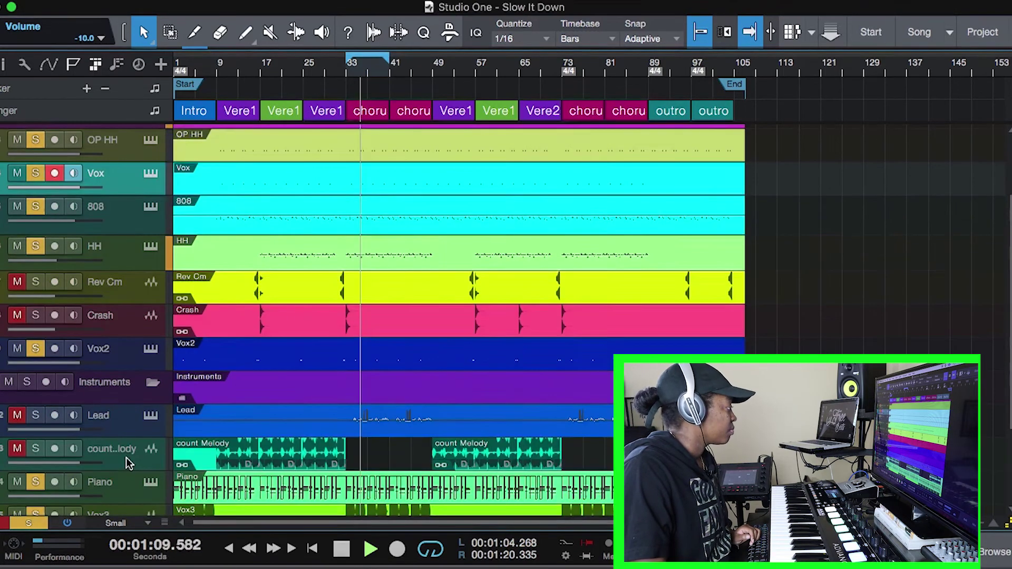
click(17, 417)
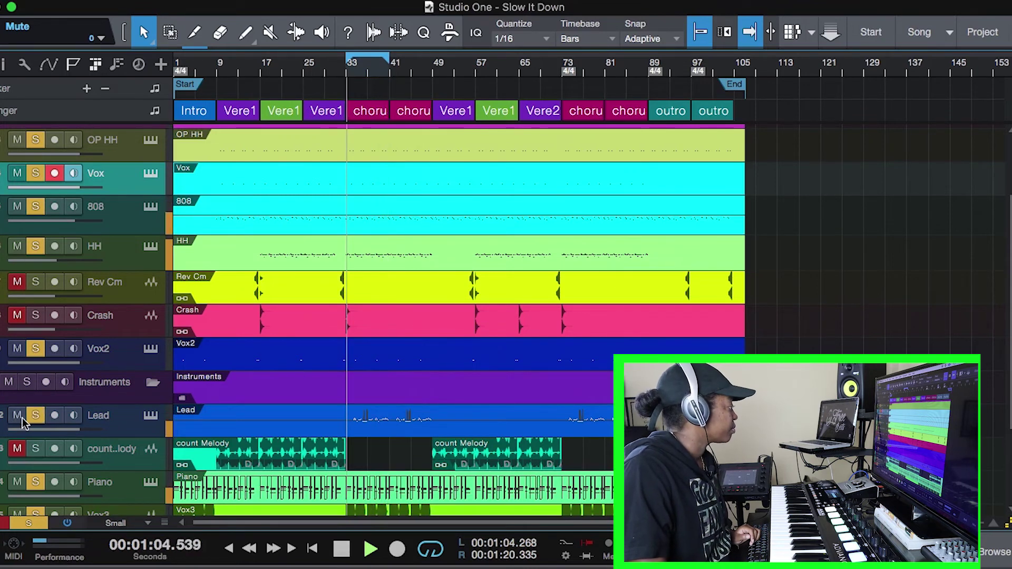
scroll(76, 415, up, 1)
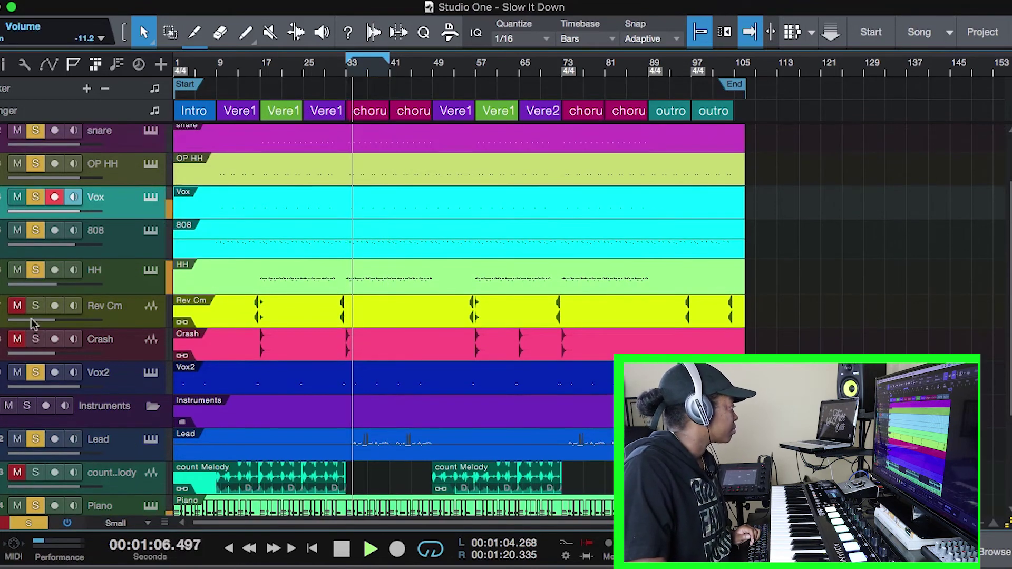
click(17, 340)
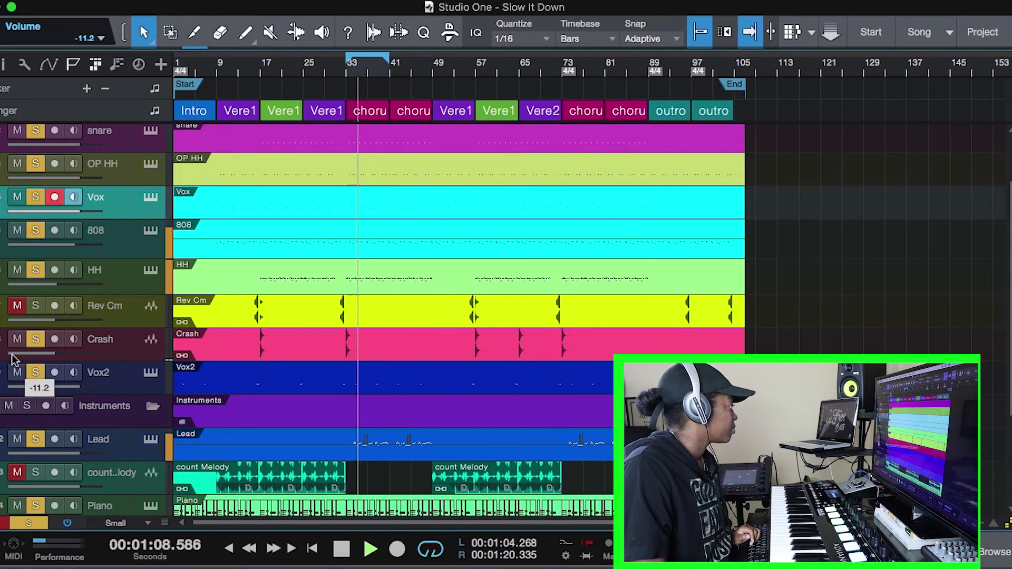
scroll(16, 361, up, 3)
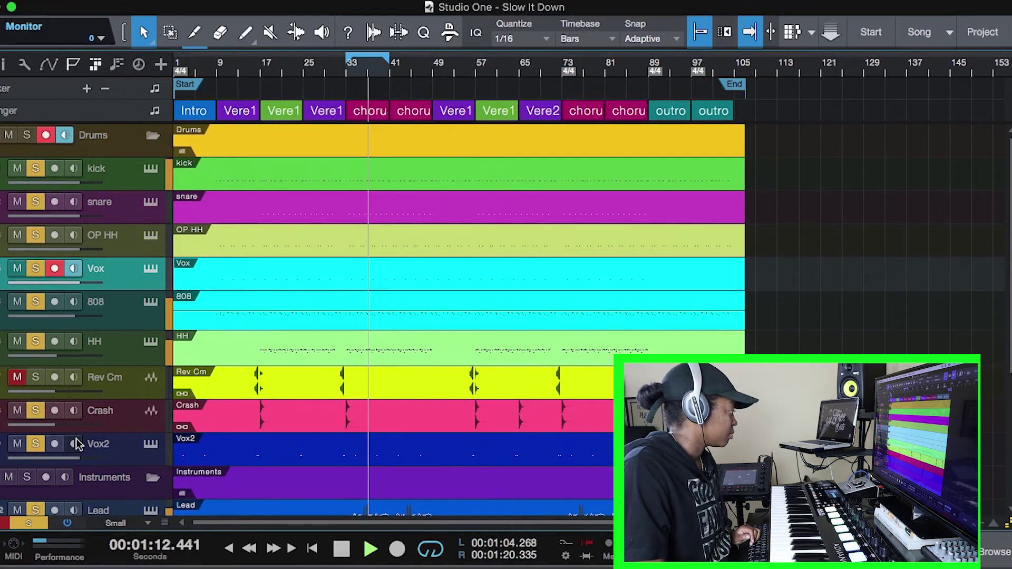
scroll(119, 450, down, 4)
scroll(119, 450, down, 3)
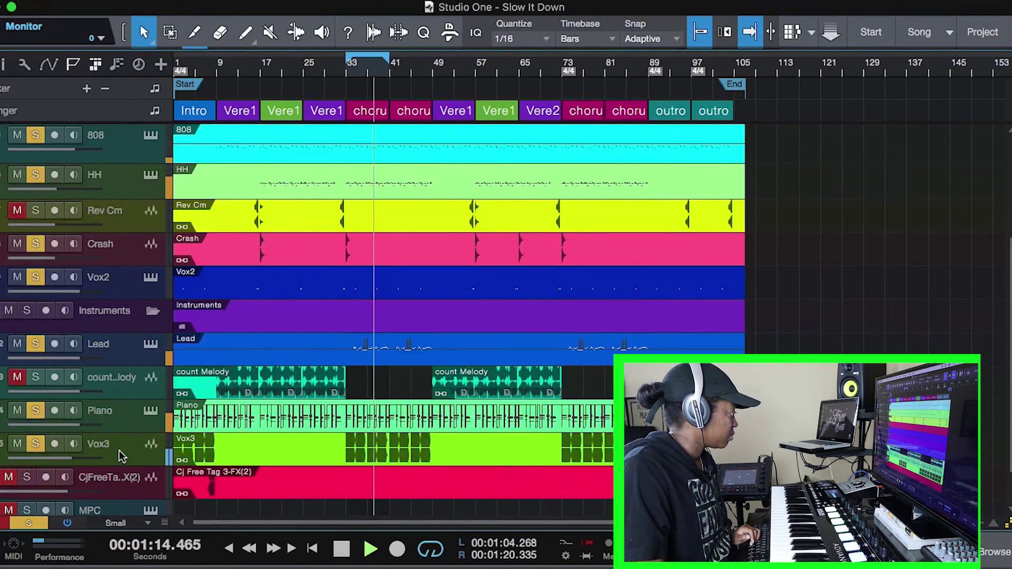
scroll(119, 450, down, 1)
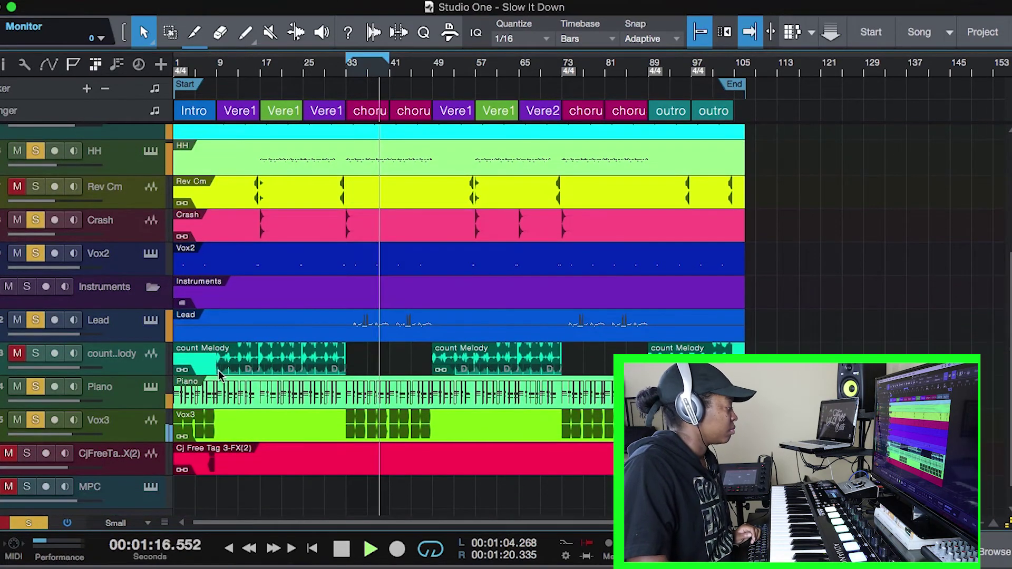